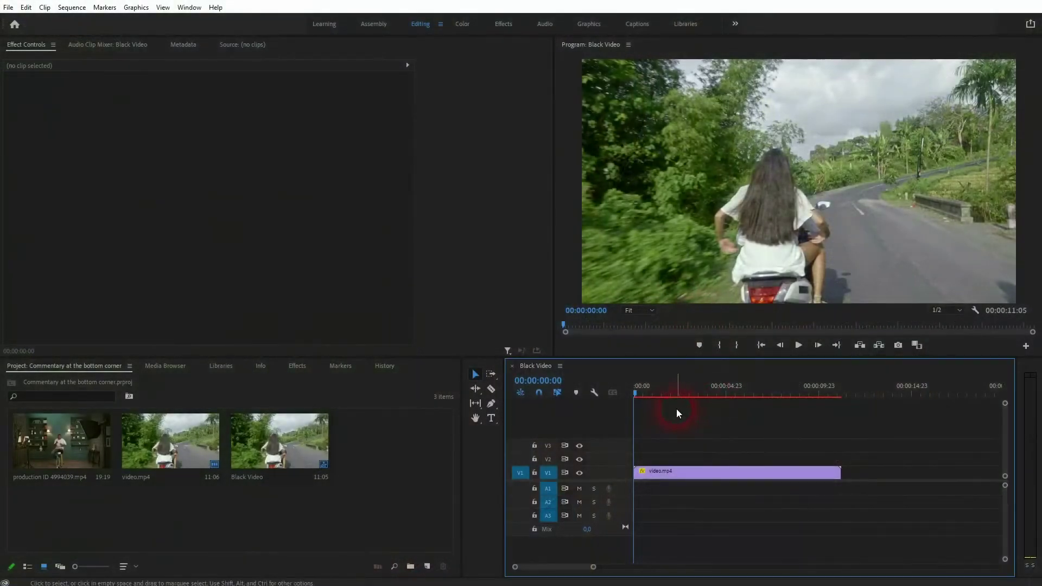
Step: Preview the sequence, then place production ID 4994039.mp4 on V2 above video.mp4
key("space")
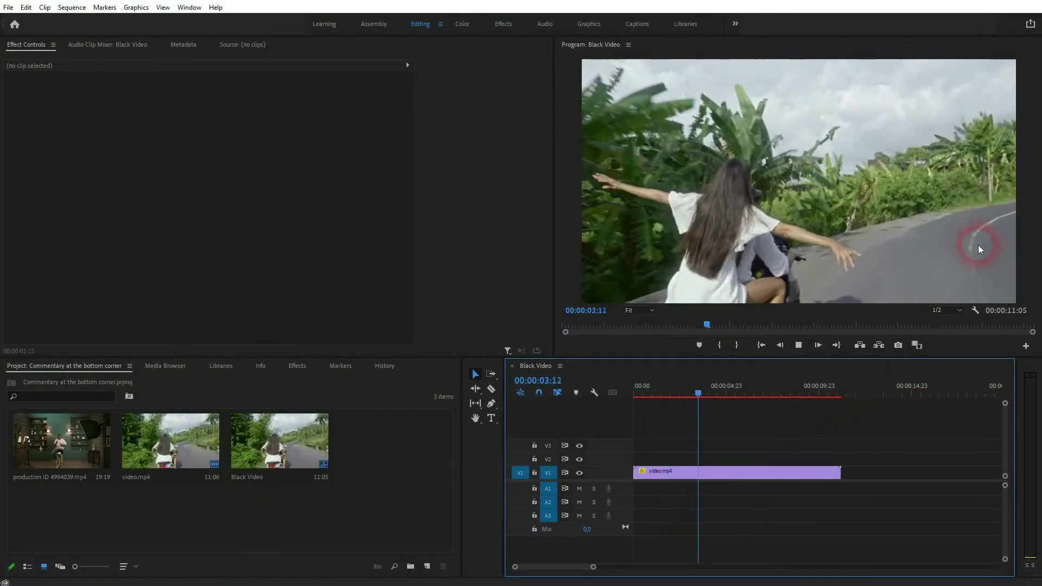
left_click(728, 394)
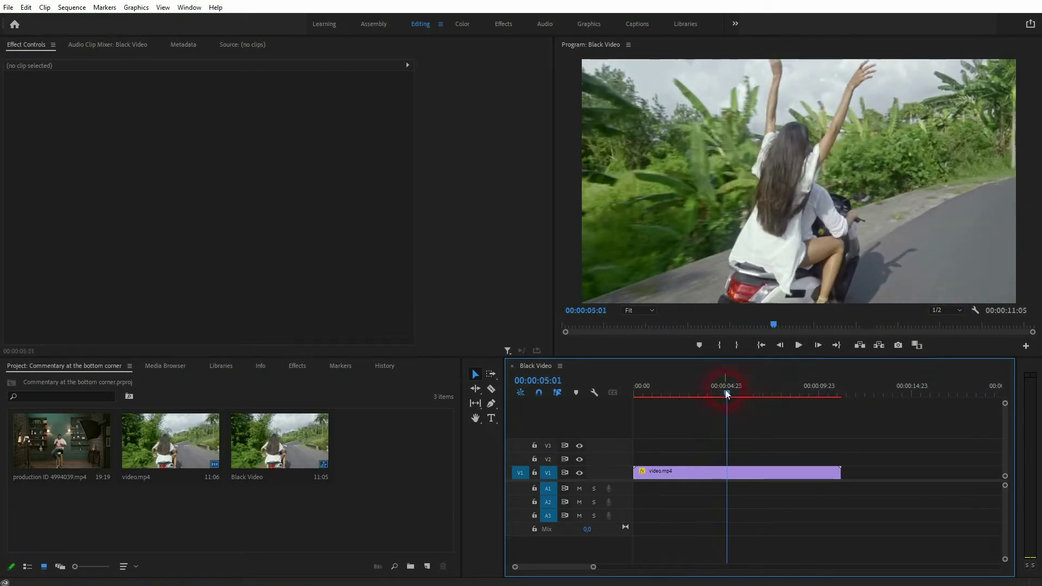
left_click_drag(728, 394, 604, 418)
left_click_drag(43, 448, 616, 461)
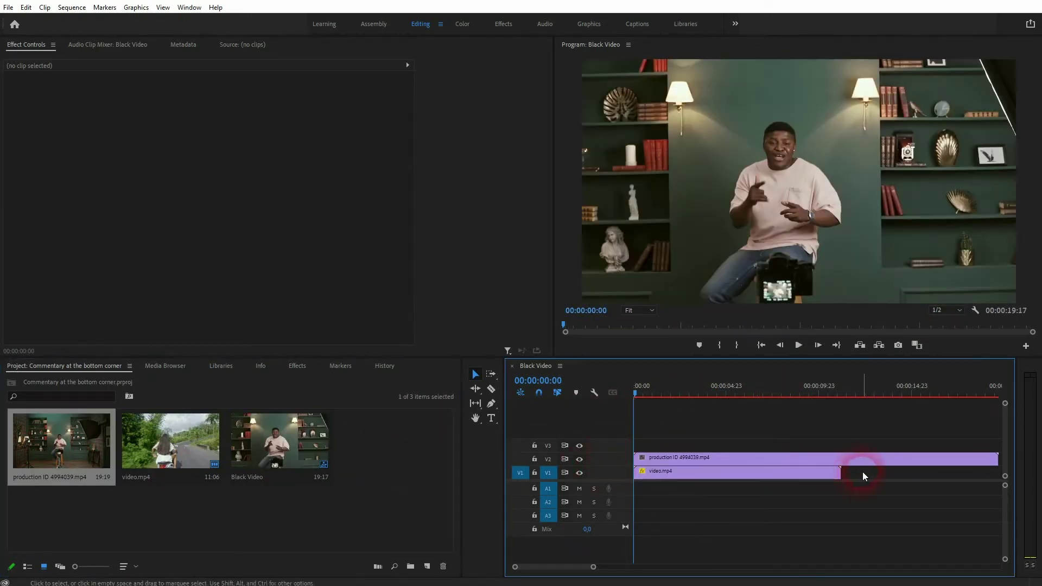
Step: Cut the commentator clip where video.mp4 ends and delete the extra tail
key("space")
key("space")
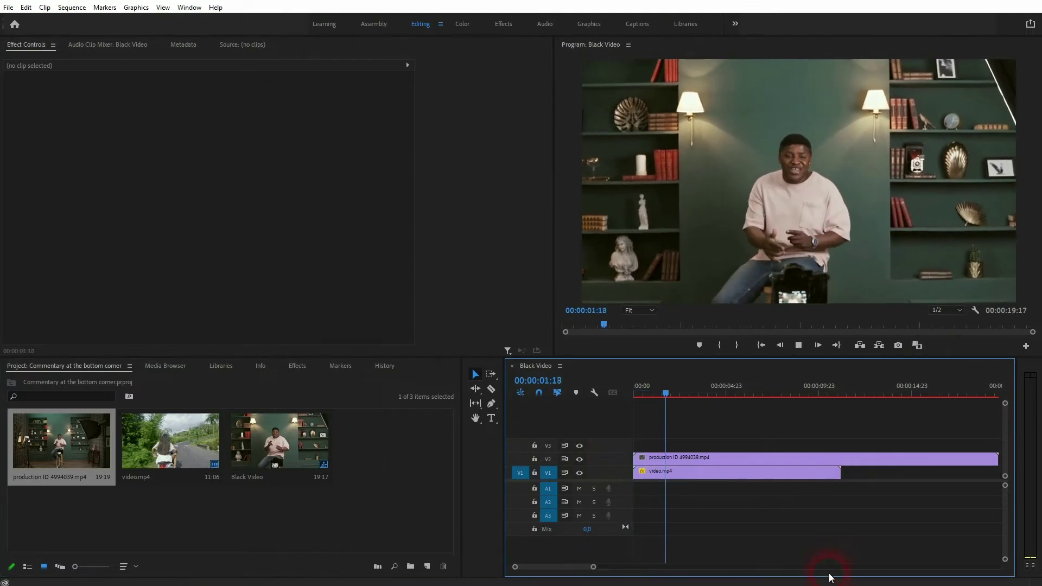
key("c")
key("v")
left_click(871, 465)
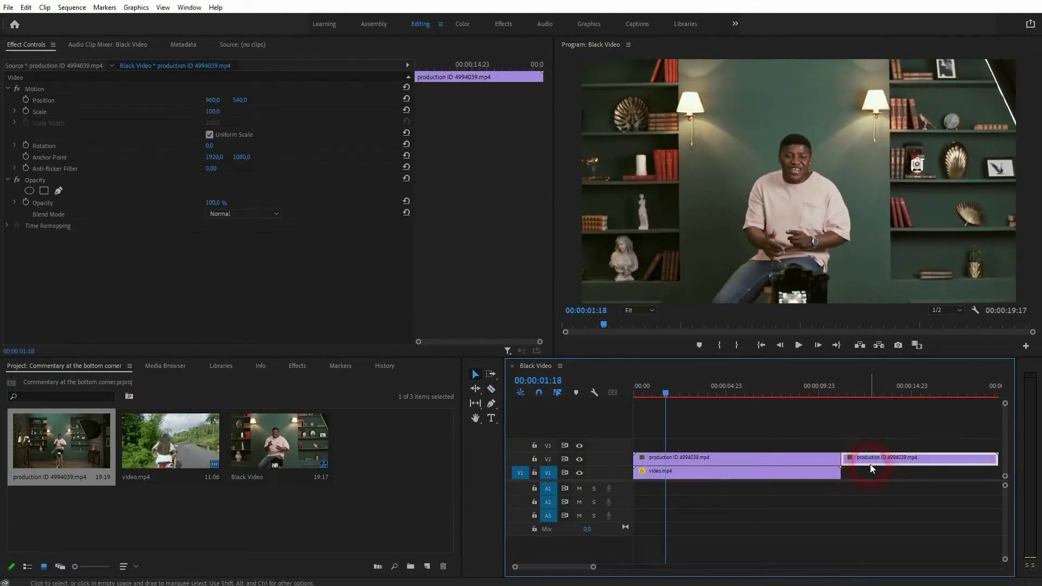
key("Delete")
Step: Play the trimmed sequence and select the commentator clip on V2
key("space")
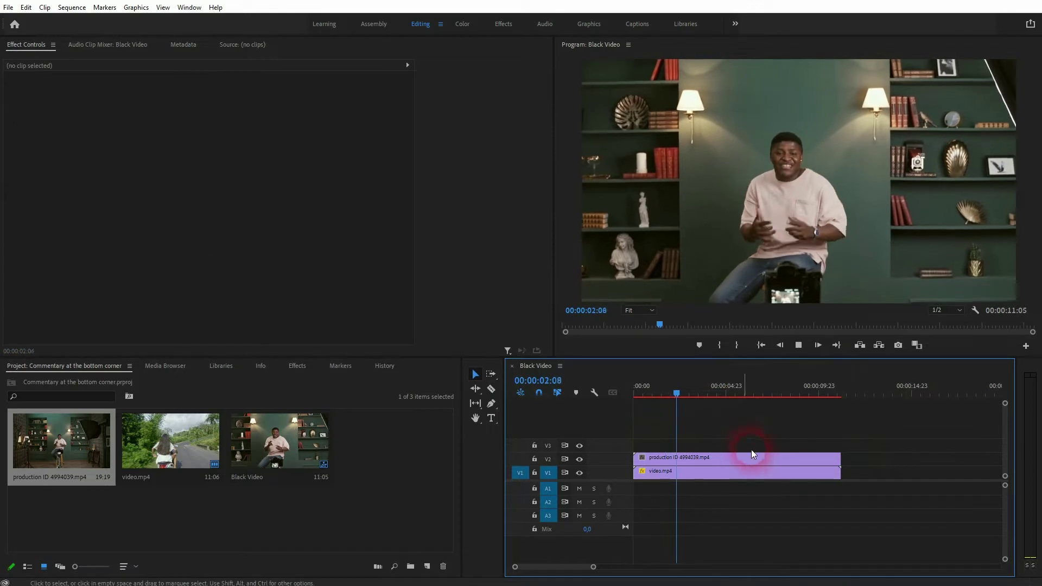
left_click(713, 465)
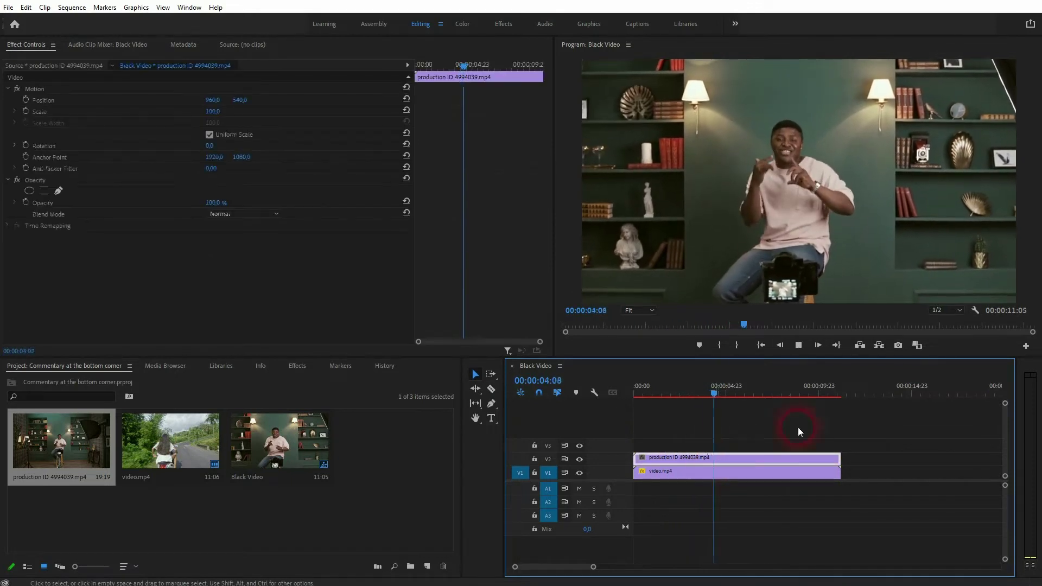
key("space")
left_click(228, 27)
Step: Add an ellipse mask, Mask (1), to the commentator clip's Opacity effect in Effect Controls
left_click(189, 7)
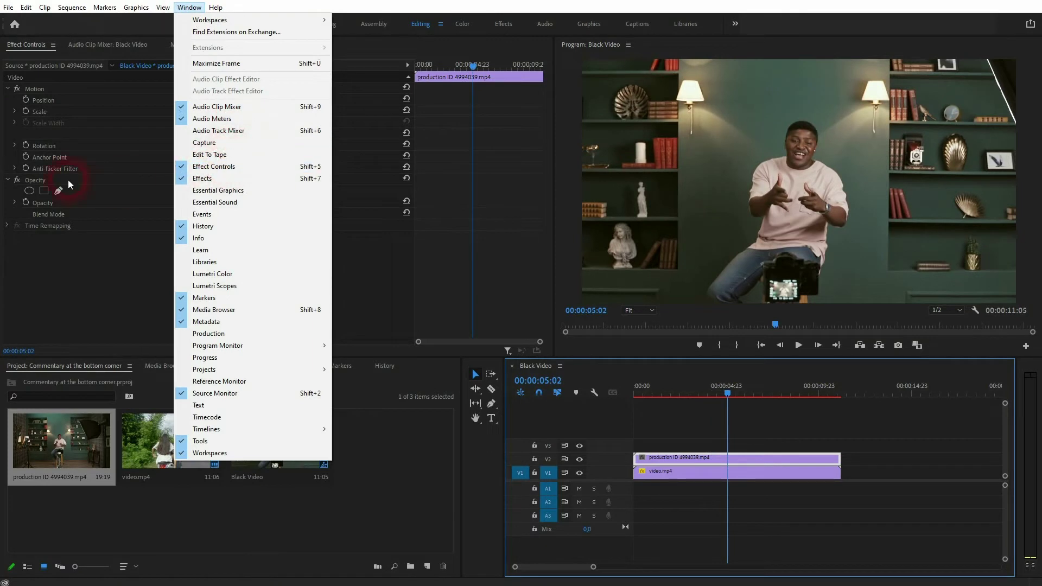
left_click(43, 113)
left_click(40, 89)
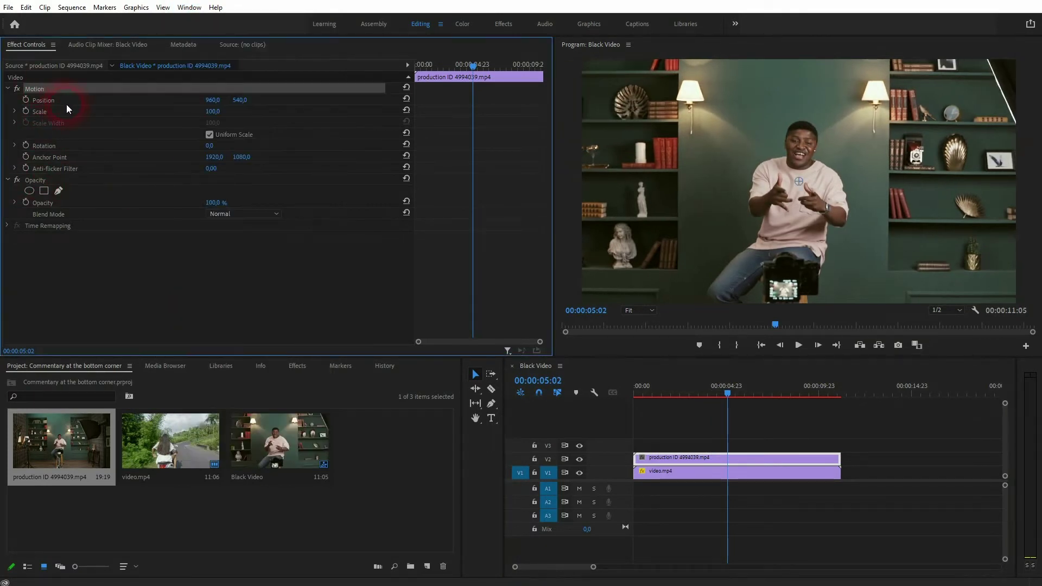
left_click(28, 181)
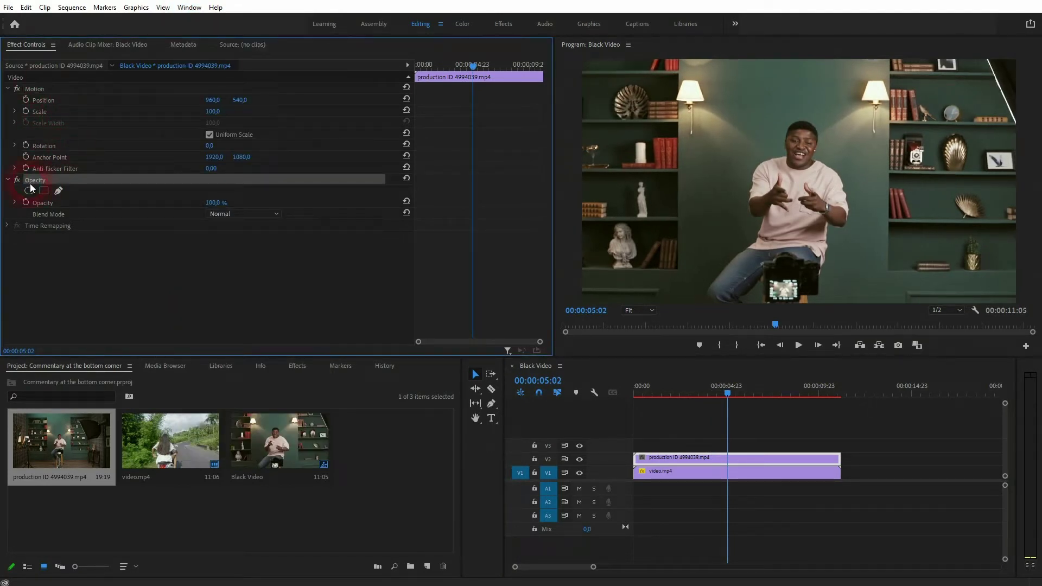
left_click(31, 190)
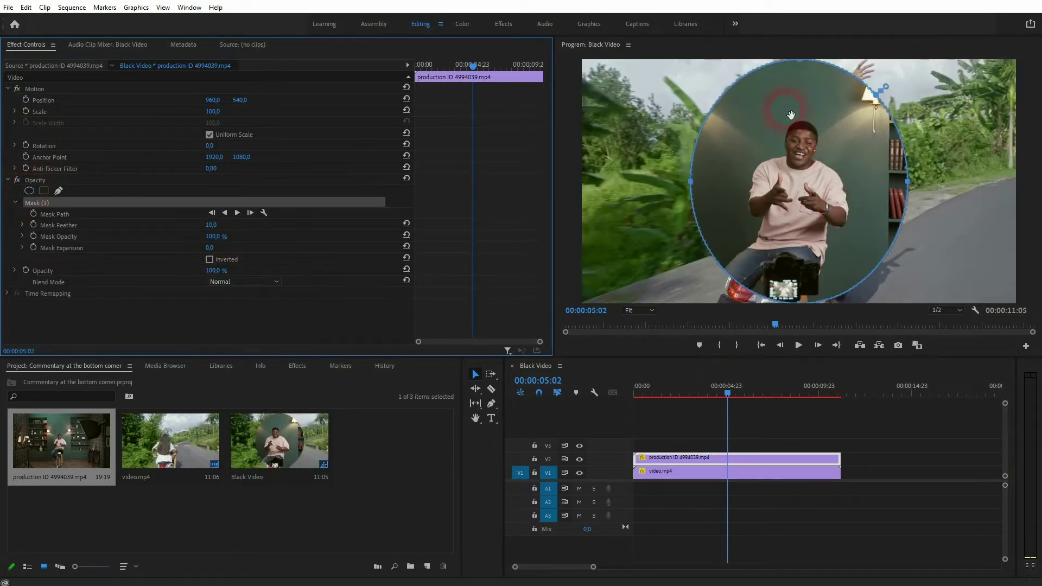
Step: Replace the ellipse mask with a 4-point polygon mask
left_click(90, 179)
key("Delete")
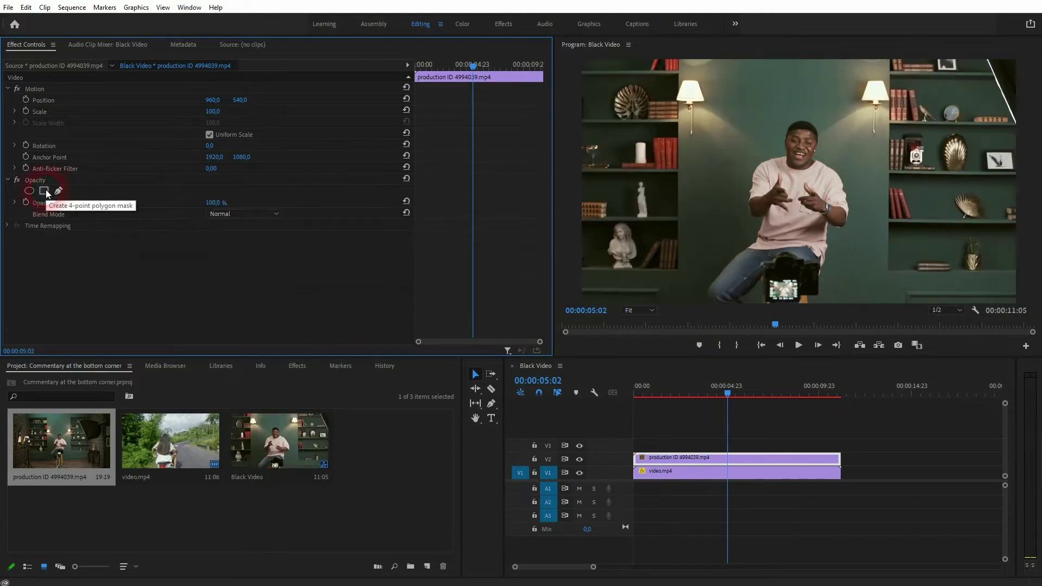
left_click(45, 191)
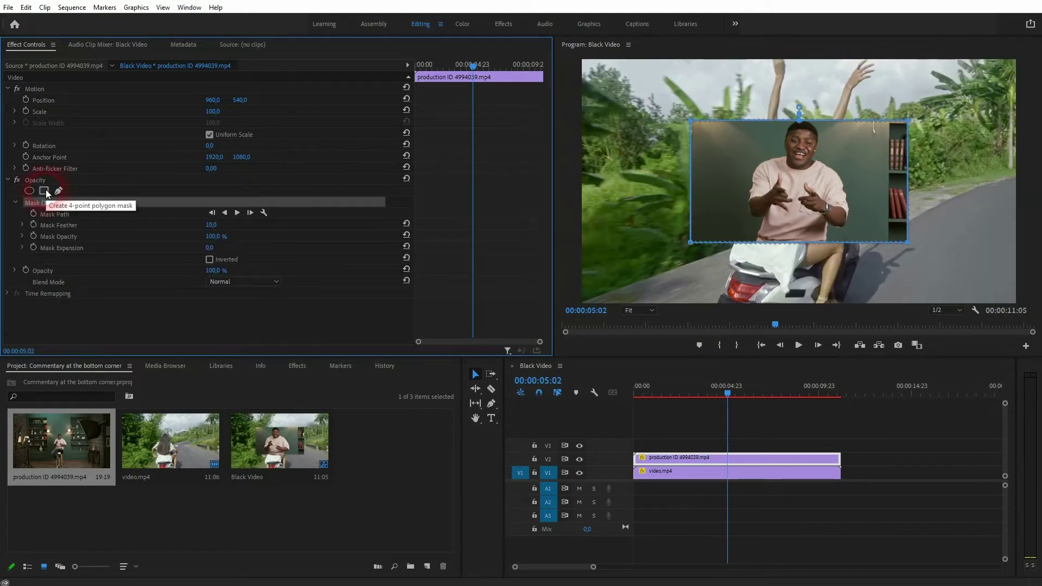
left_click(809, 170)
left_click(819, 160)
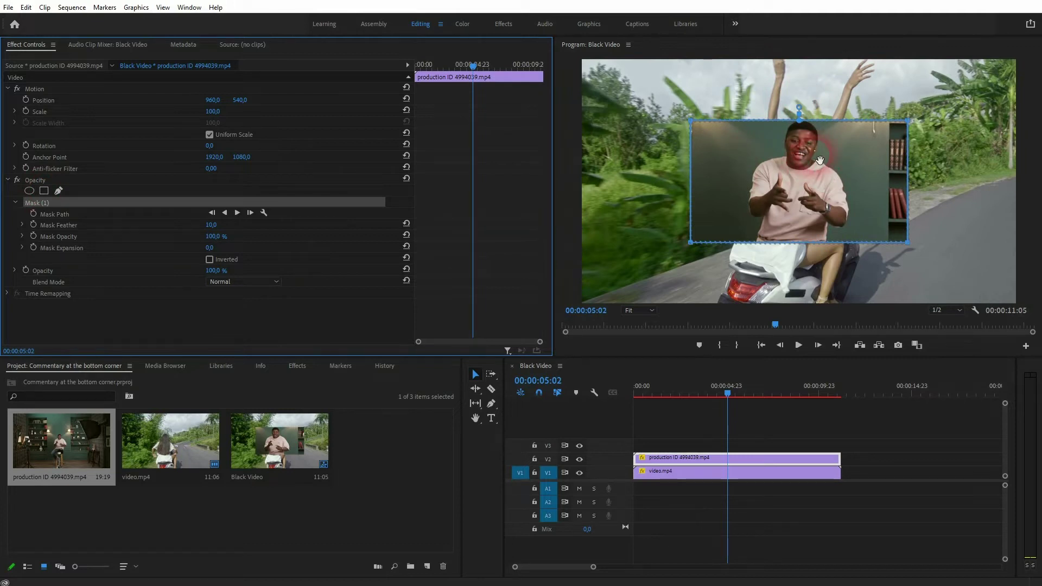
Step: Delete the polygon mask and create a new ellipse mask on Opacity
left_click(158, 174)
left_click(21, 185)
left_click(121, 191)
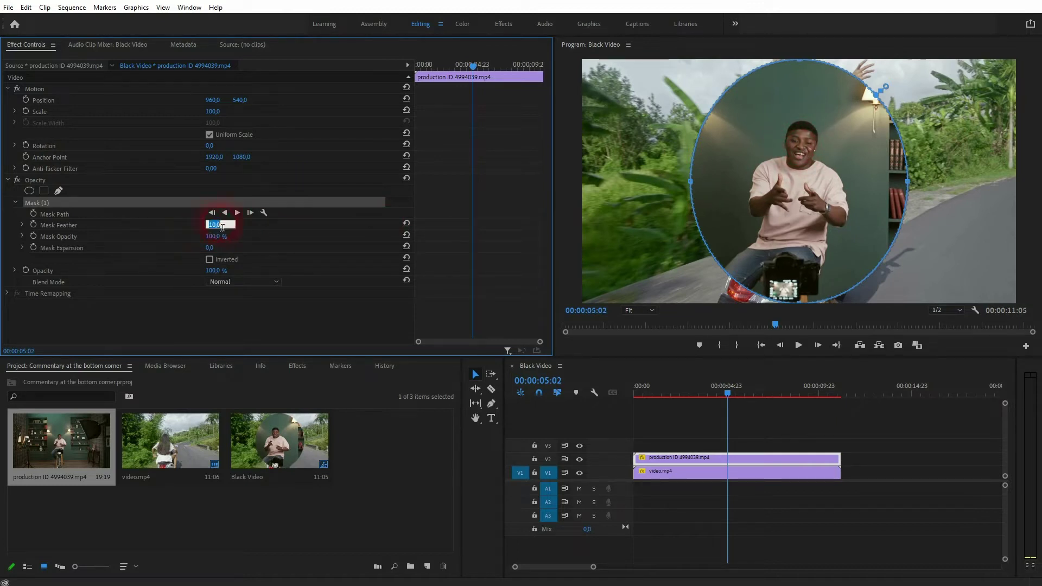
Step: Set Mask Feather to 0,0 and drag the mask's top, bottom and left vertices into a circle
type("0")
key("Return")
left_click(809, 124)
left_click(800, 60)
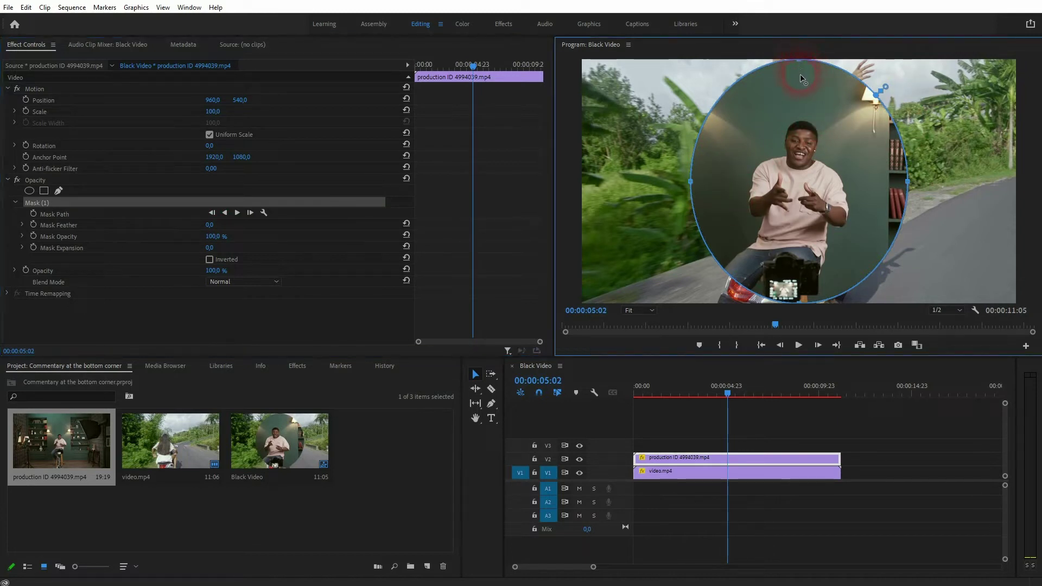
left_click_drag(803, 96, 803, 112)
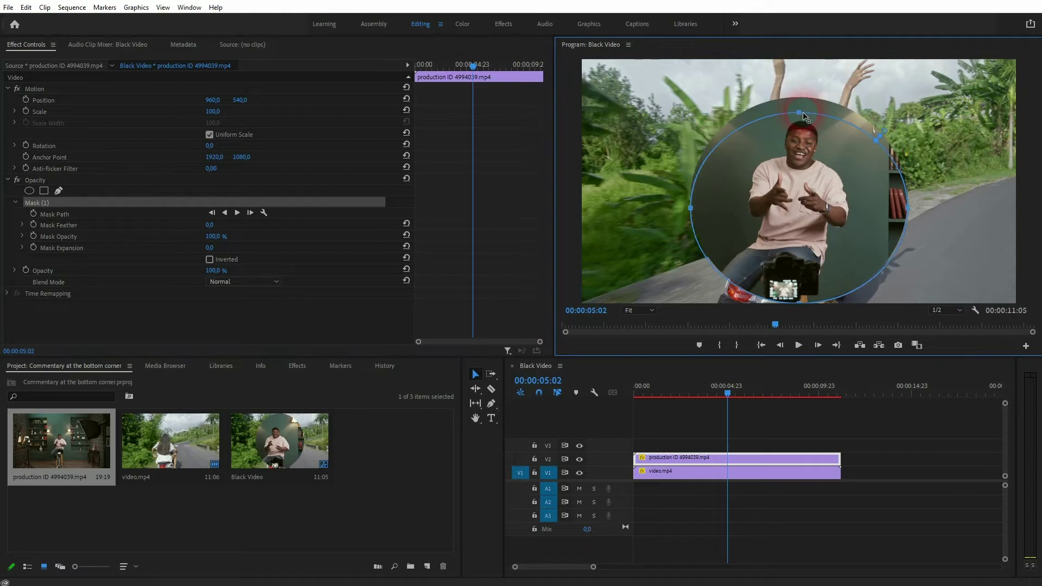
left_click(803, 303)
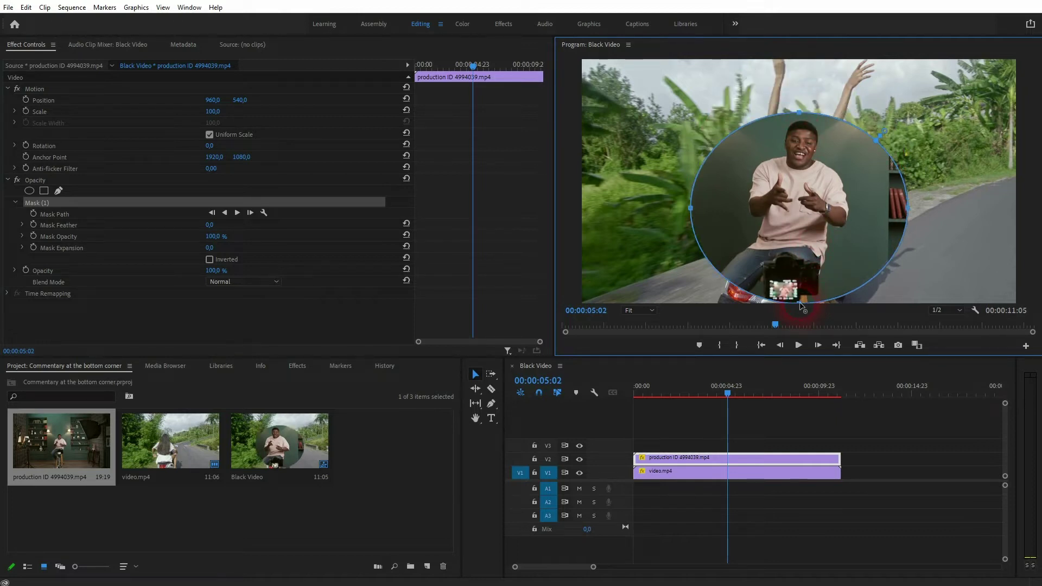
left_click_drag(800, 306, 800, 240)
left_click(865, 181)
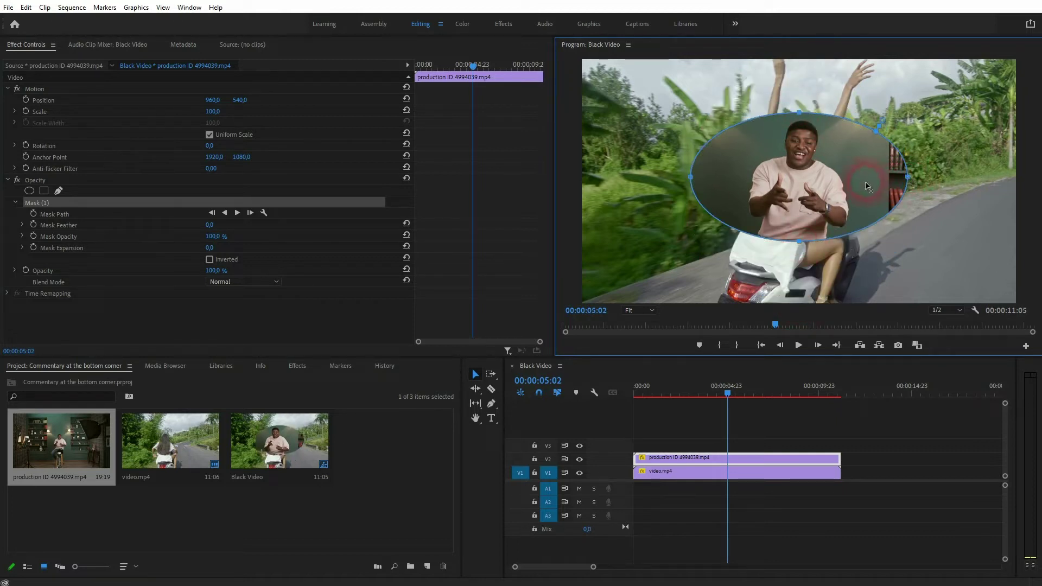
left_click_drag(690, 177, 743, 183)
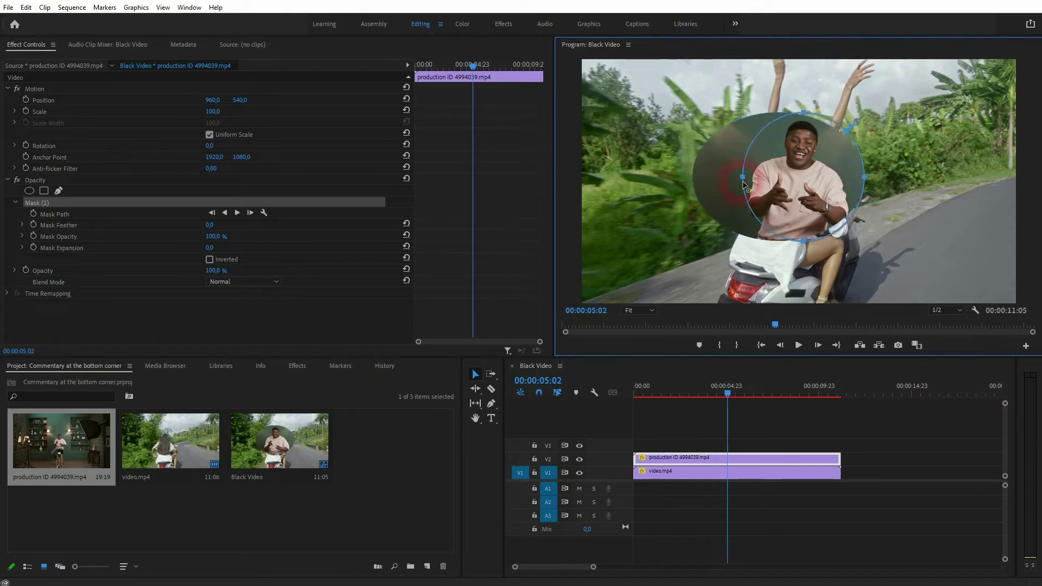
left_click(726, 393)
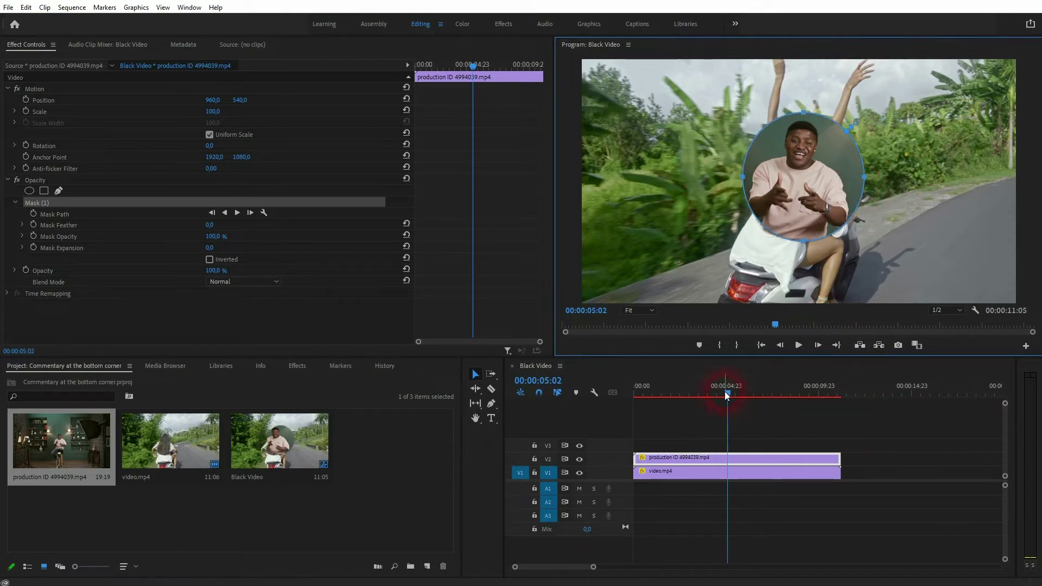
left_click_drag(725, 392, 601, 412)
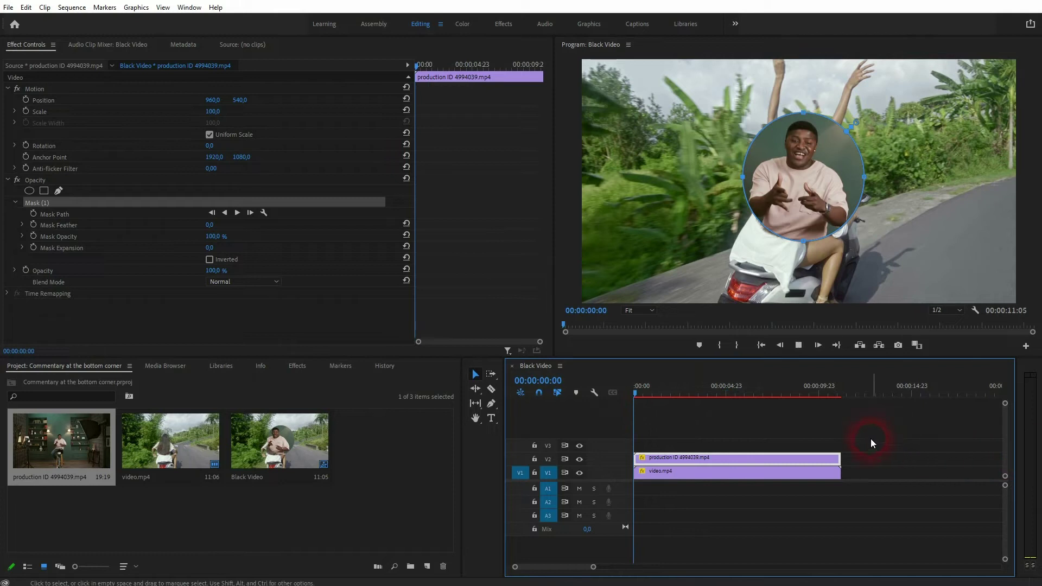
key("space")
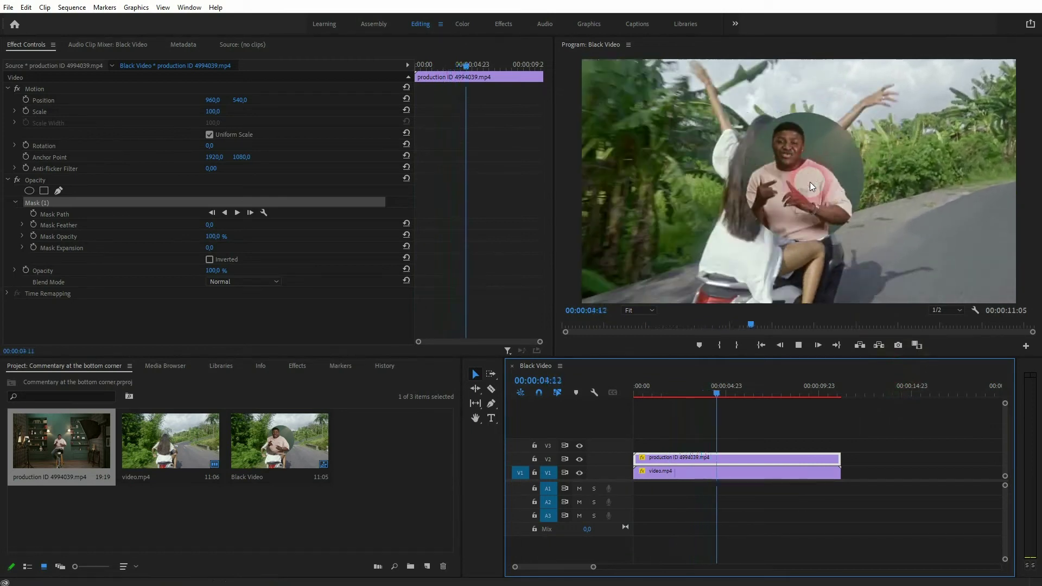
left_click(788, 422)
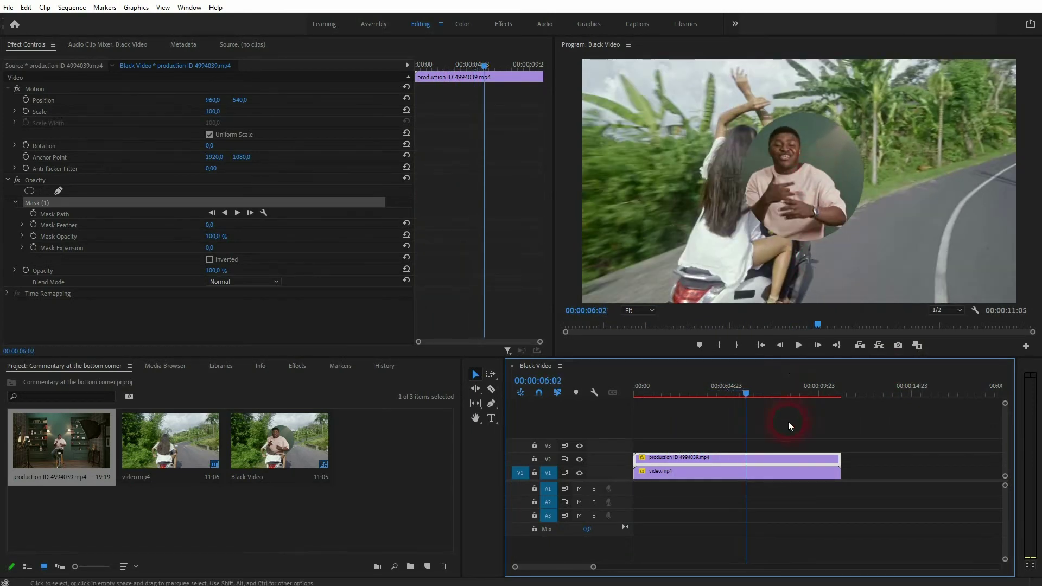
left_click(723, 389)
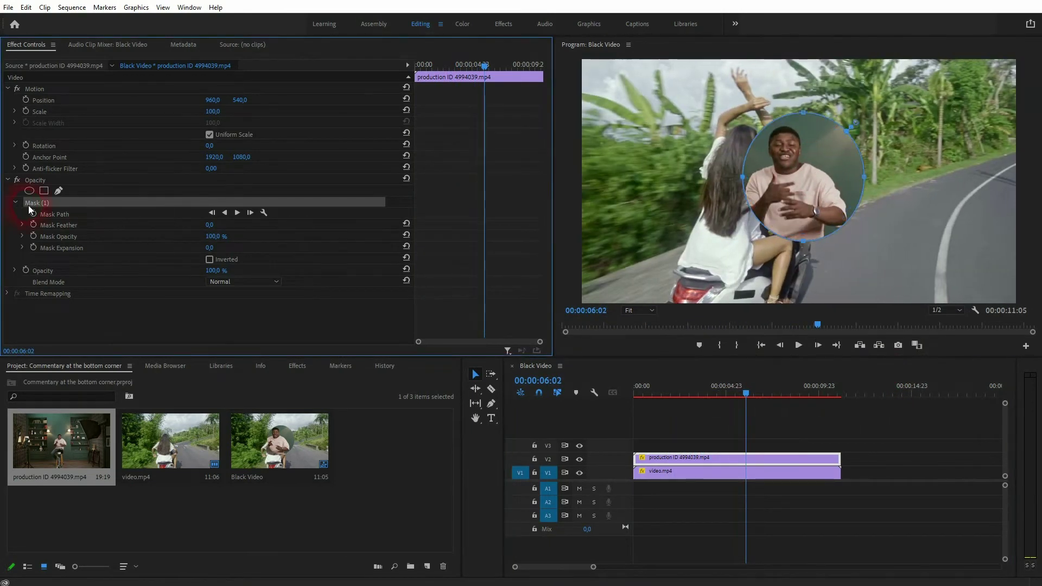
Step: Nudge the circular mask slightly left to centre it on the commentator
left_click(801, 167)
left_click_drag(805, 172, 801, 170)
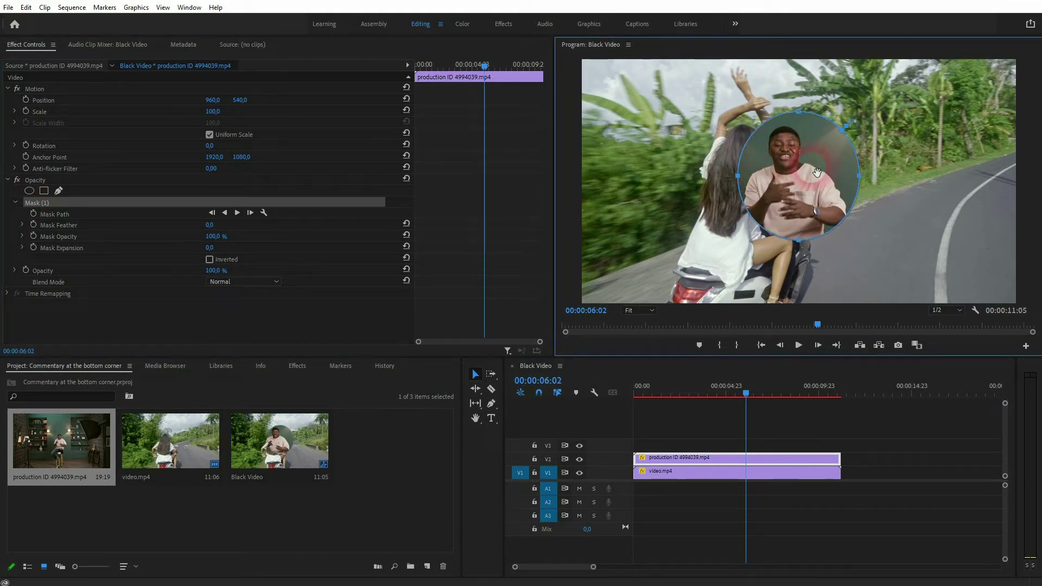
left_click(141, 191)
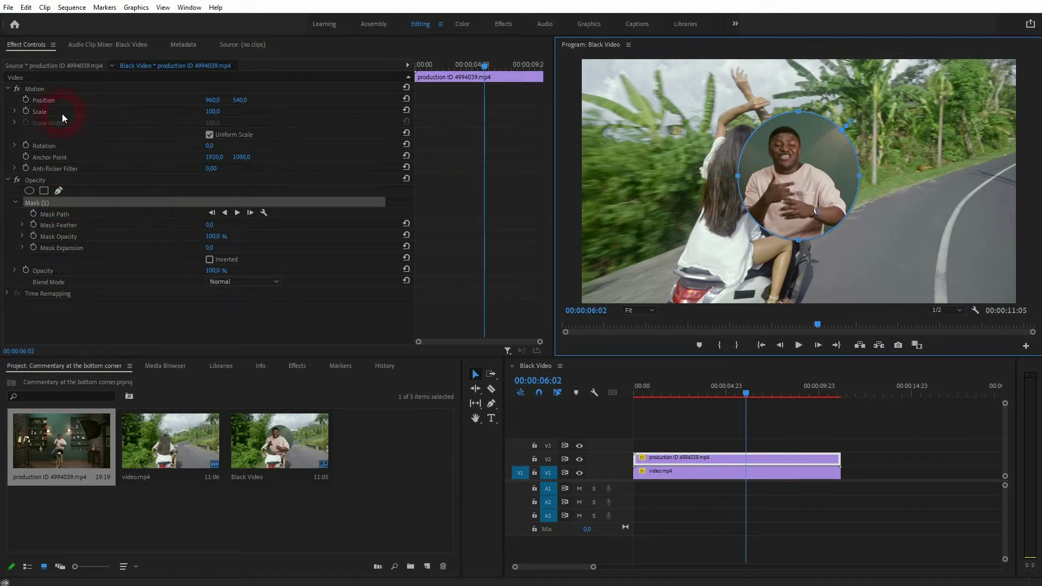
Step: Move the circled commentator to the lower right with Motion Position 1608,0 / 760,0
left_click(49, 95)
left_click(49, 100)
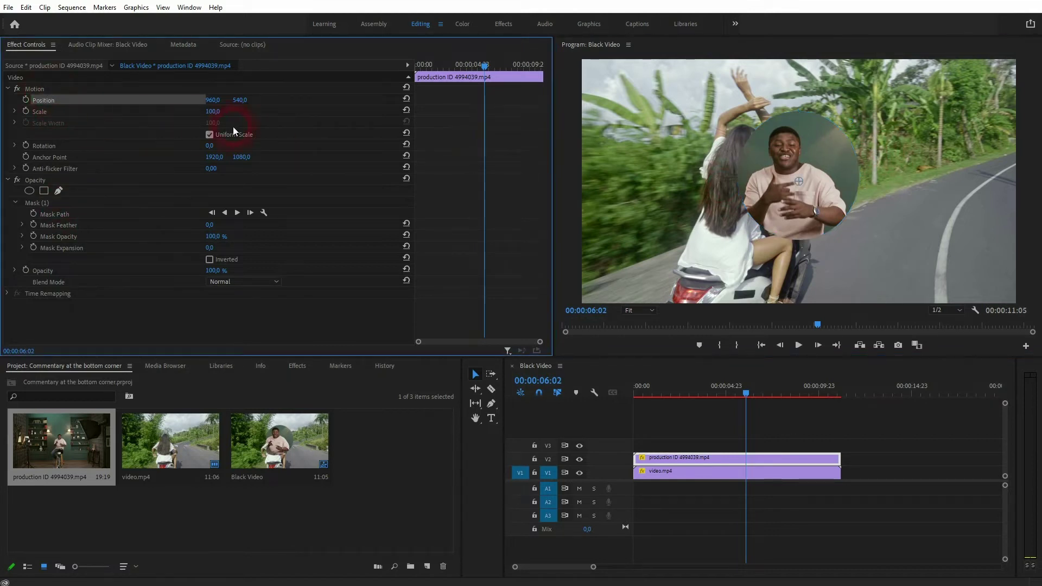
left_click(854, 226)
left_click(769, 150)
left_click_drag(798, 181, 945, 181)
left_click_drag(244, 100, 429, 100)
left_click_drag(320, 99, 255, 101)
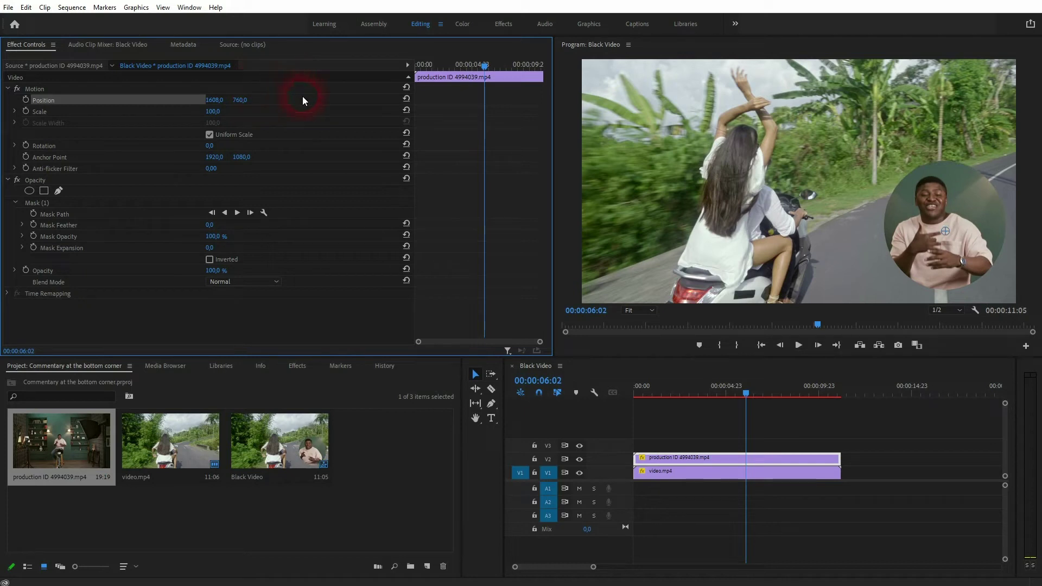
Step: Preview the composite from the start of the sequence
left_click(746, 397)
key("Home")
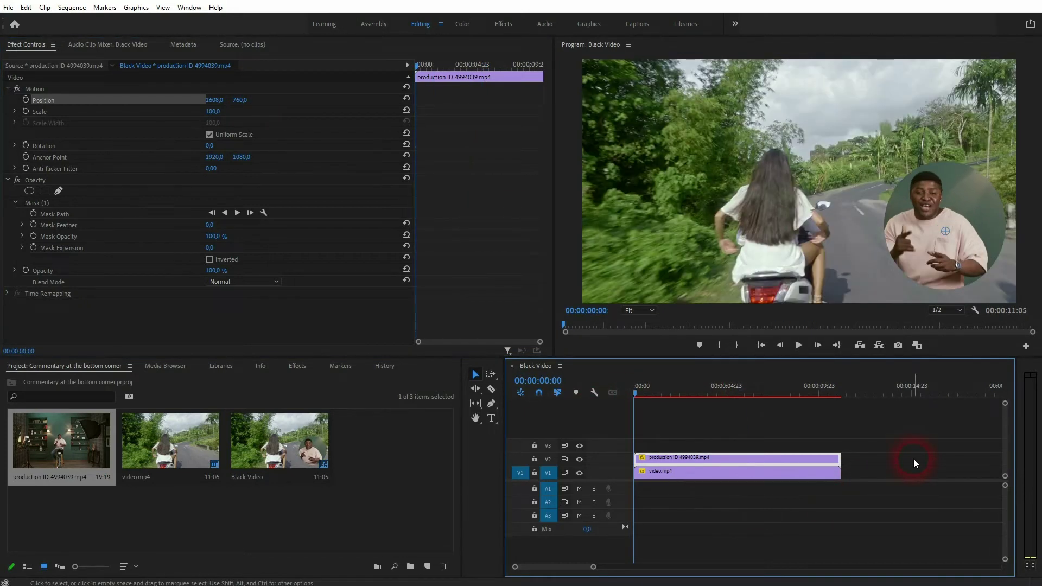
key("space")
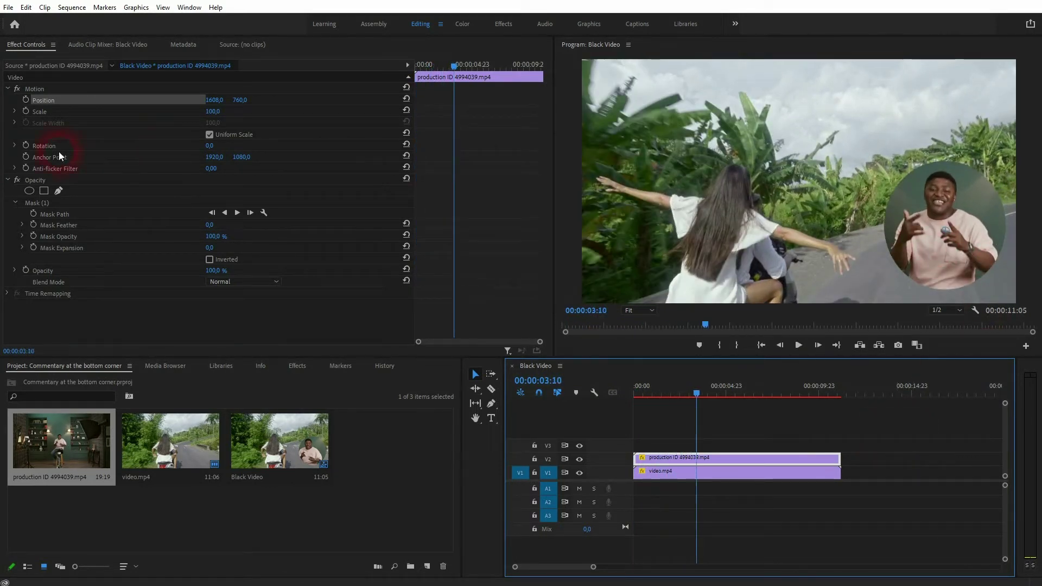
Step: Try a Motion Scale of 60 for the commentator inset
left_click(38, 110)
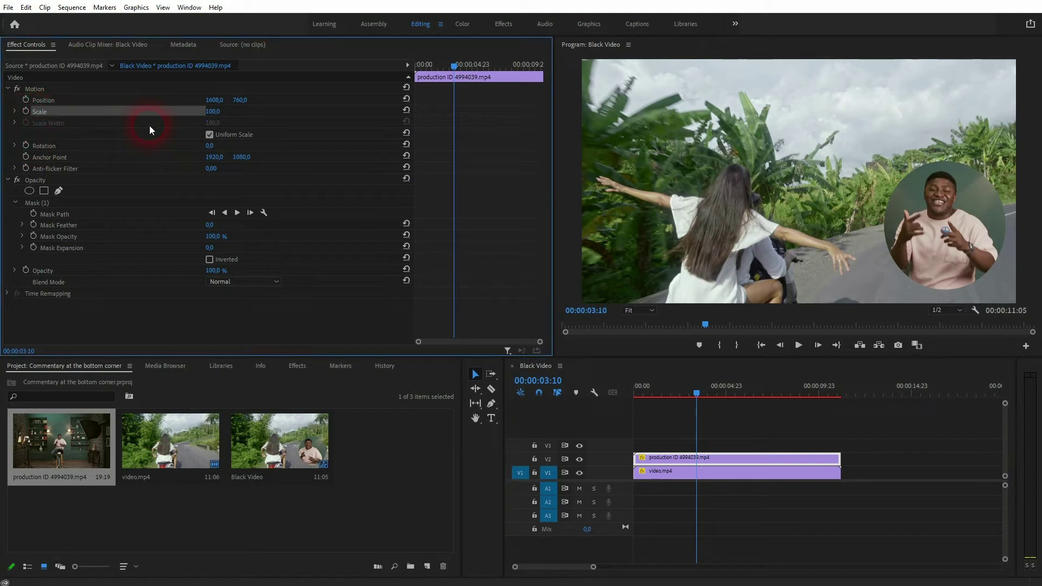
left_click(218, 113)
left_click(222, 110)
left_click(223, 111)
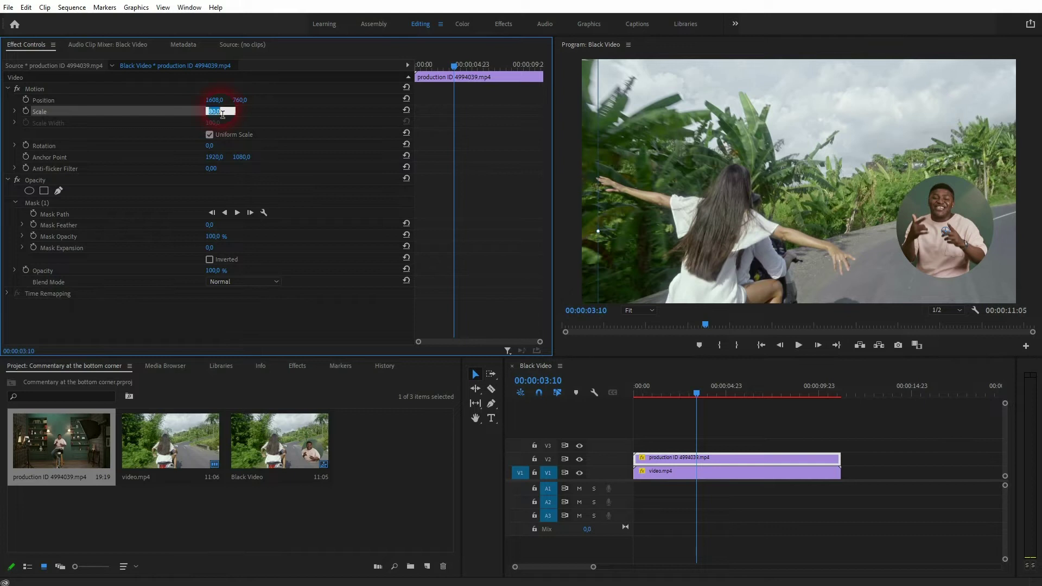
type("60")
left_click(223, 111)
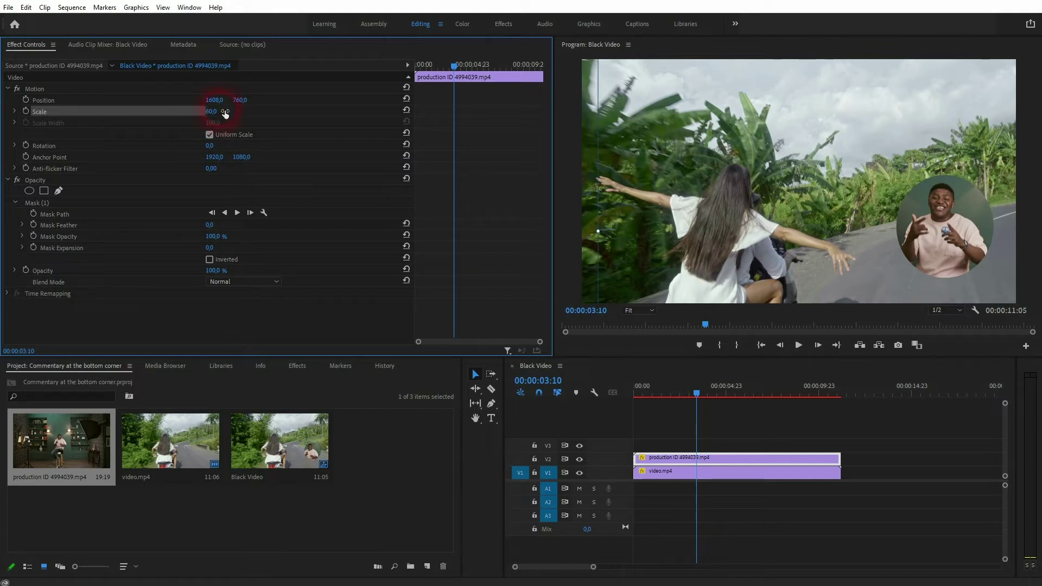
left_click(1023, 310)
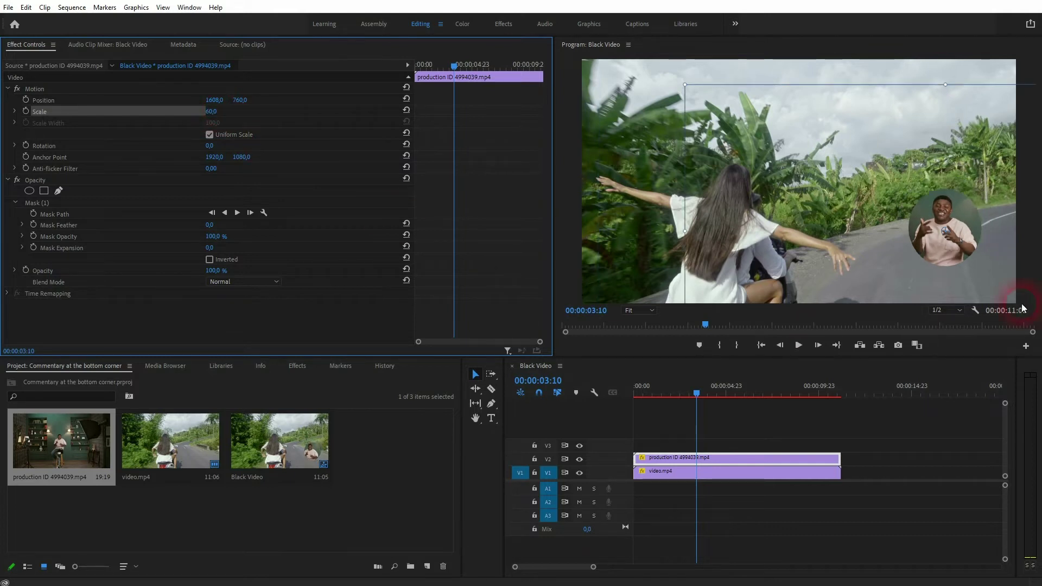
Step: Set Scale to 80 and nudge the inset right to Position 1664,0 / 805,0
left_click(222, 112)
type("70")
left_click(225, 113)
left_click(223, 113)
left_click(231, 109)
left_click(425, 197)
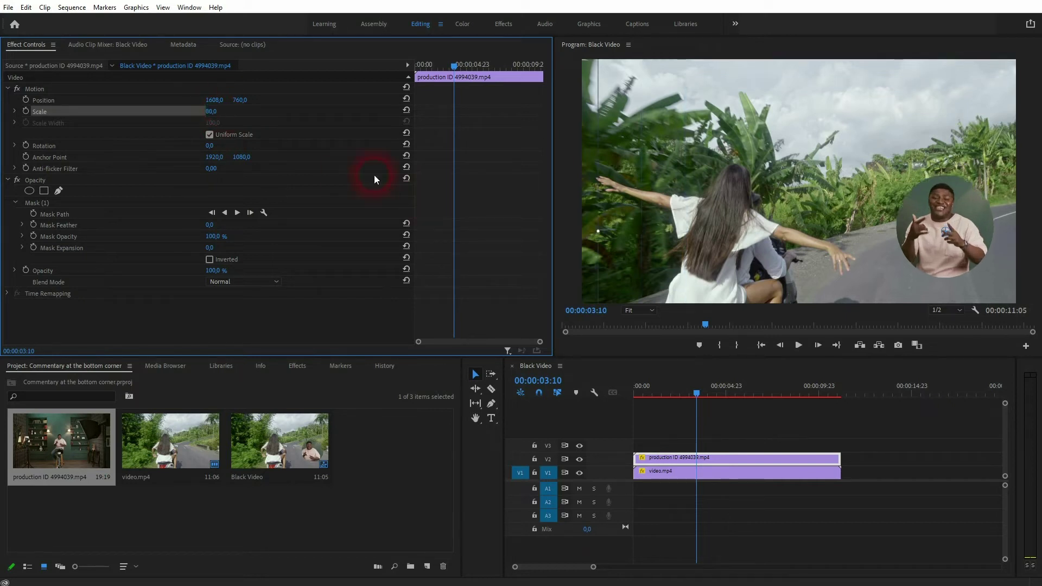
left_click(216, 100)
left_click_drag(214, 100, 264, 100)
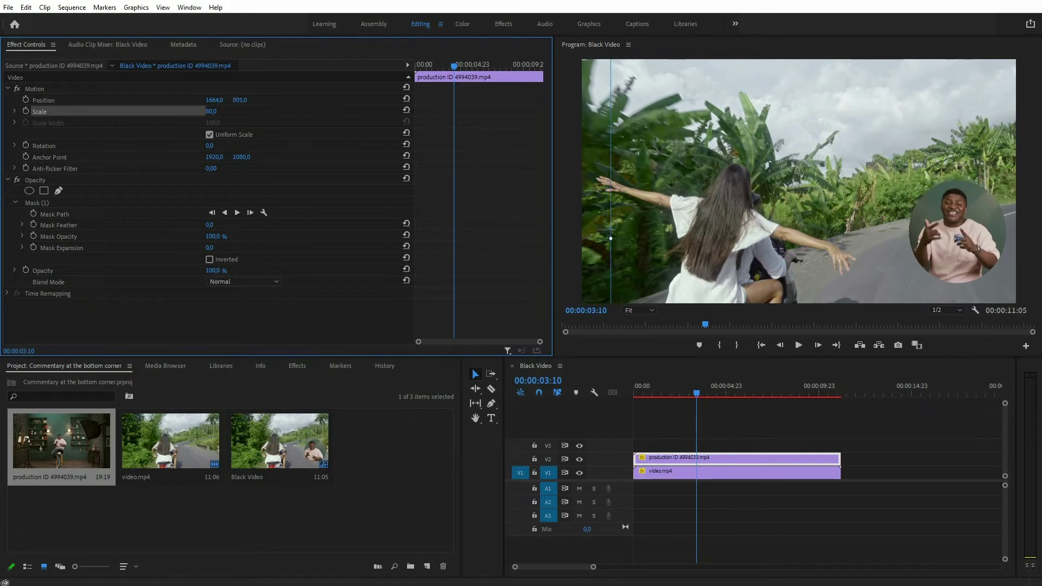
Step: Preview the sequence from the start and move the commentator clip up to V3
left_click(722, 427)
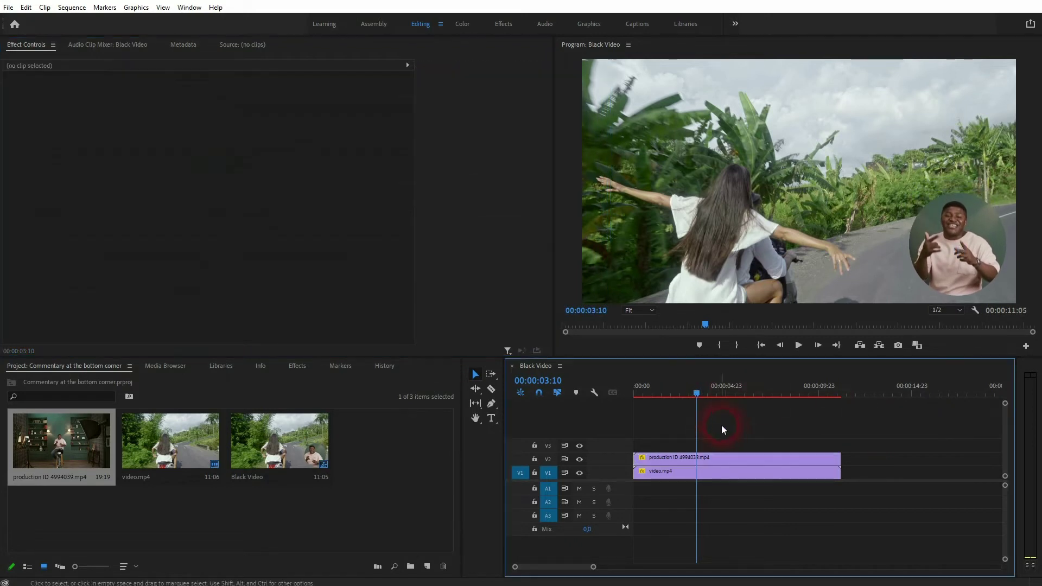
key("Home")
key("space")
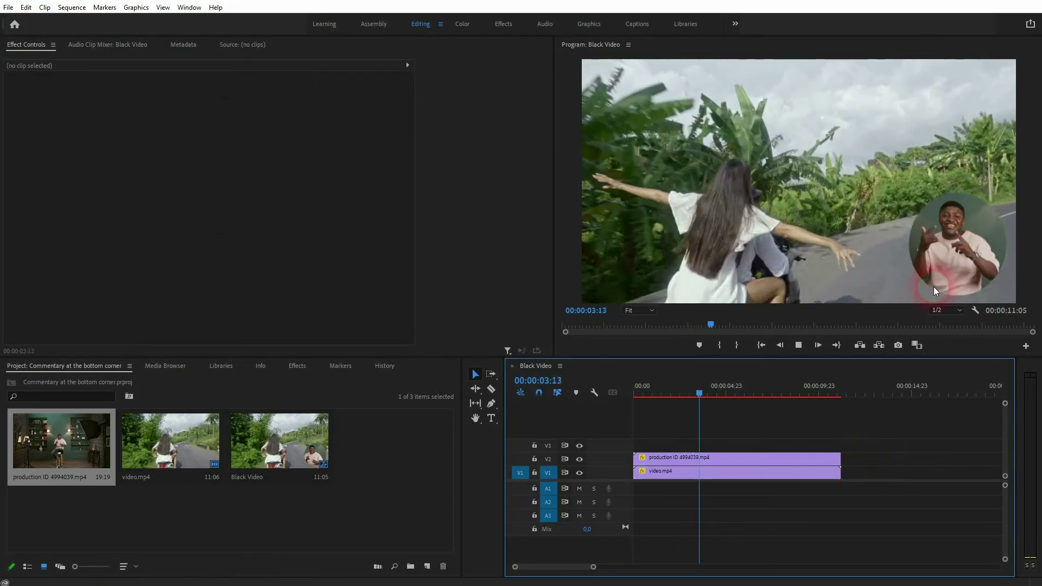
key("space")
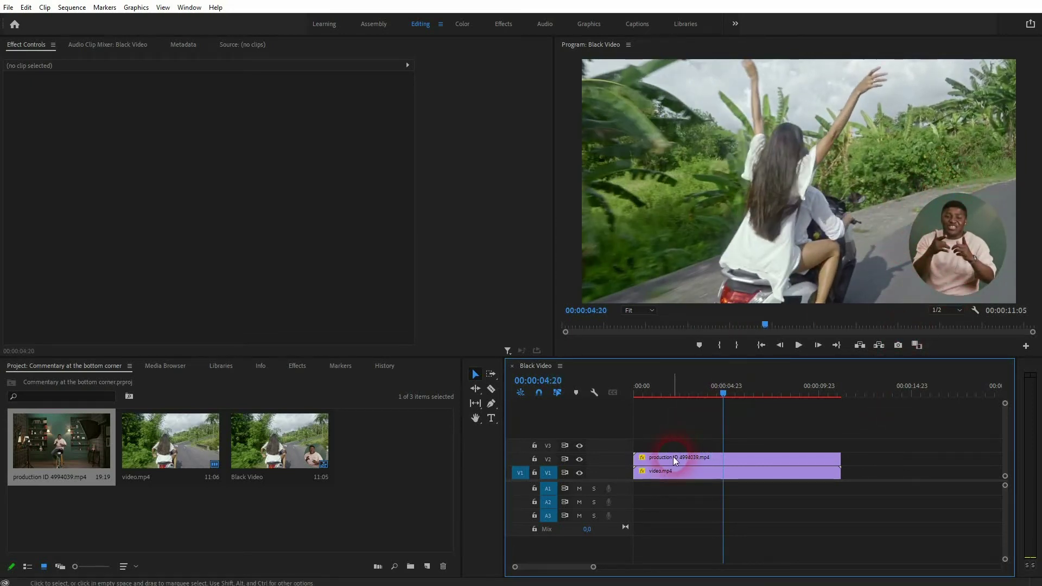
left_click_drag(673, 457, 668, 449)
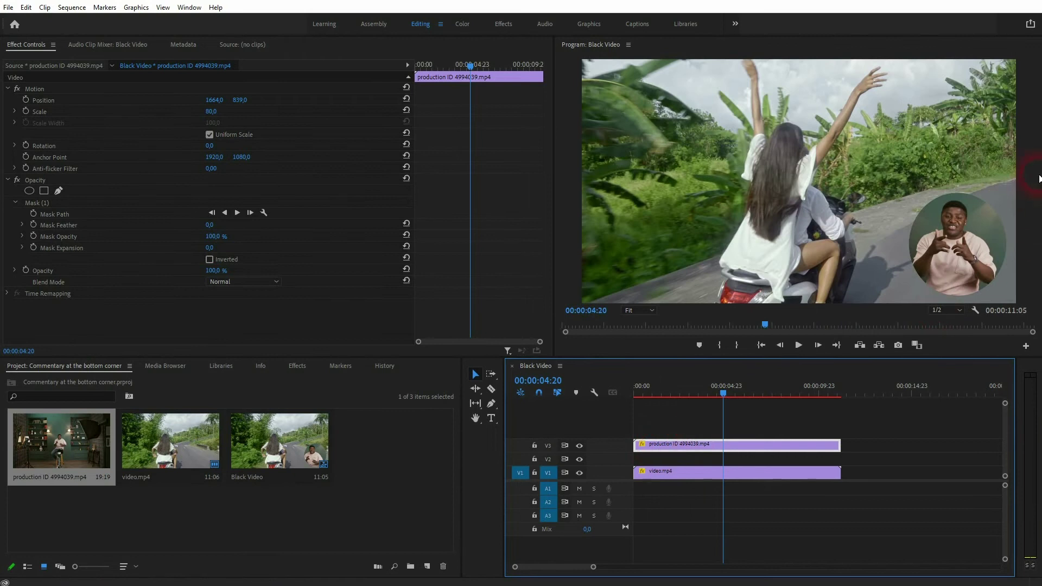
right_click(363, 448)
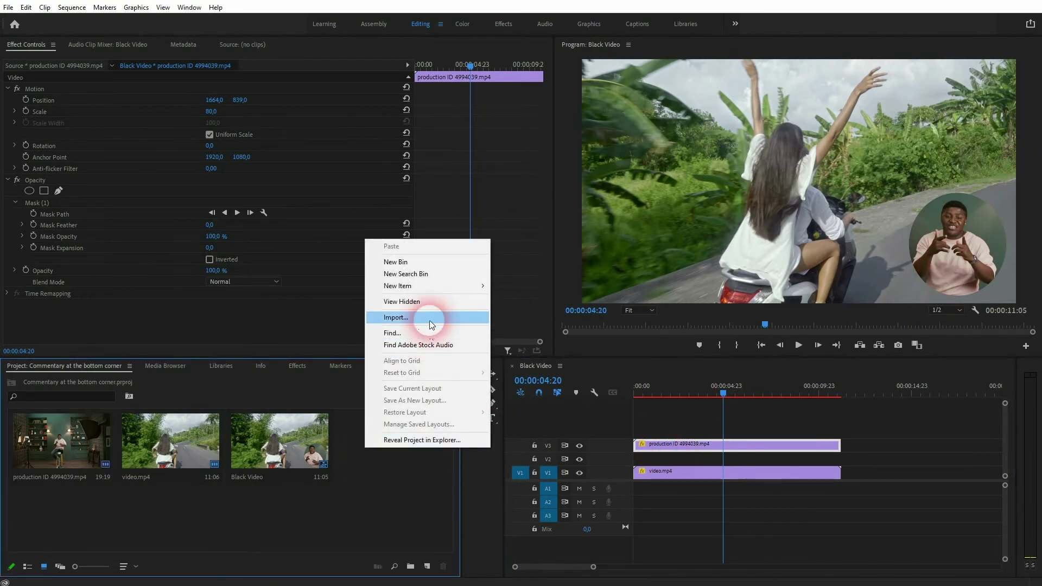
Step: Create a white 1920×1080 Color Matte with the default name
mouse_move(426, 286)
left_click(529, 356)
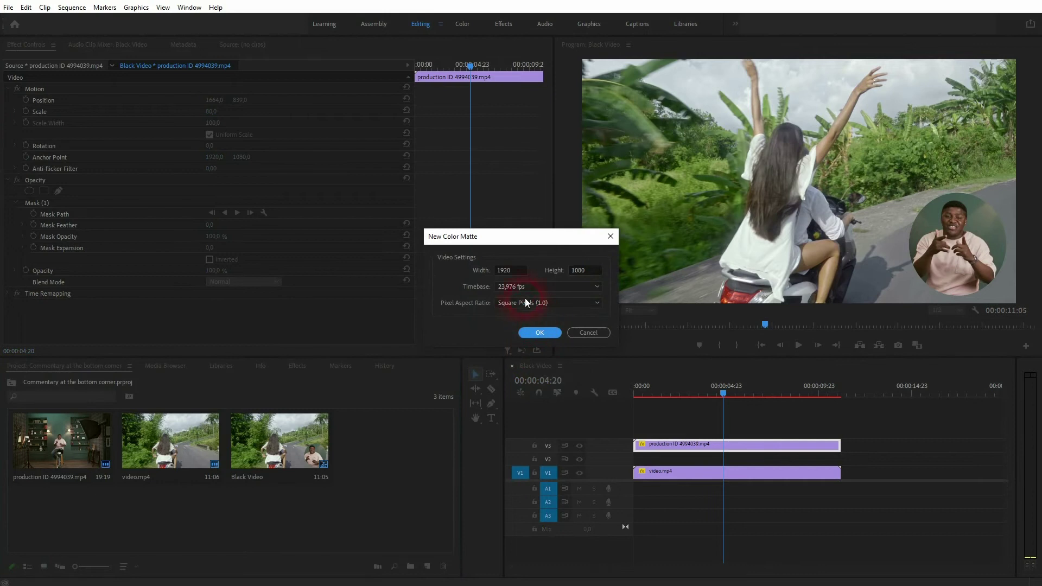
left_click(510, 270)
key("Tab")
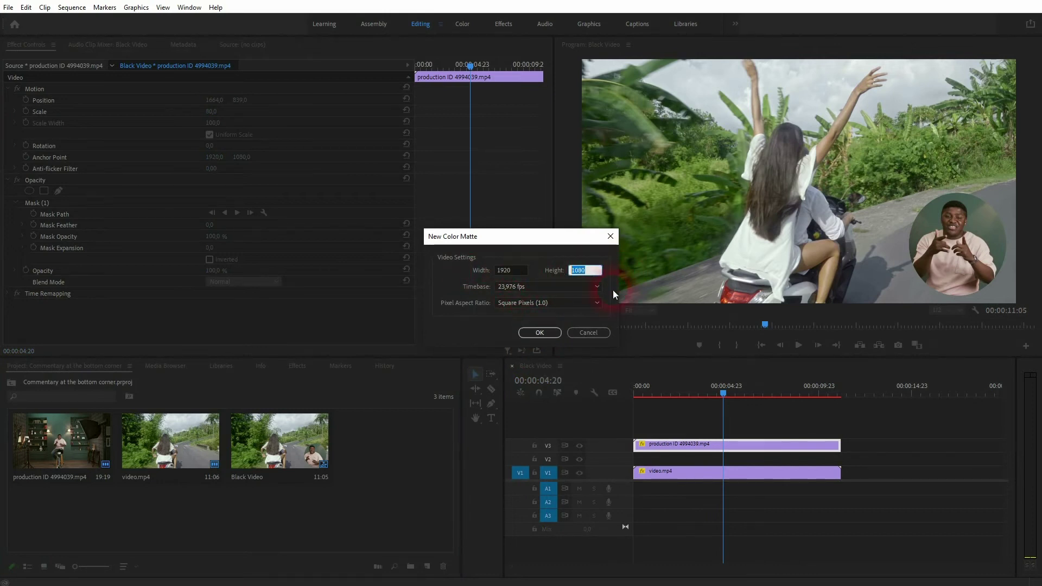
left_click(529, 334)
mouse_move(414, 273)
left_mouse_down()
mouse_move(446, 290)
mouse_move(307, 382)
left_mouse_up()
left_click(590, 214)
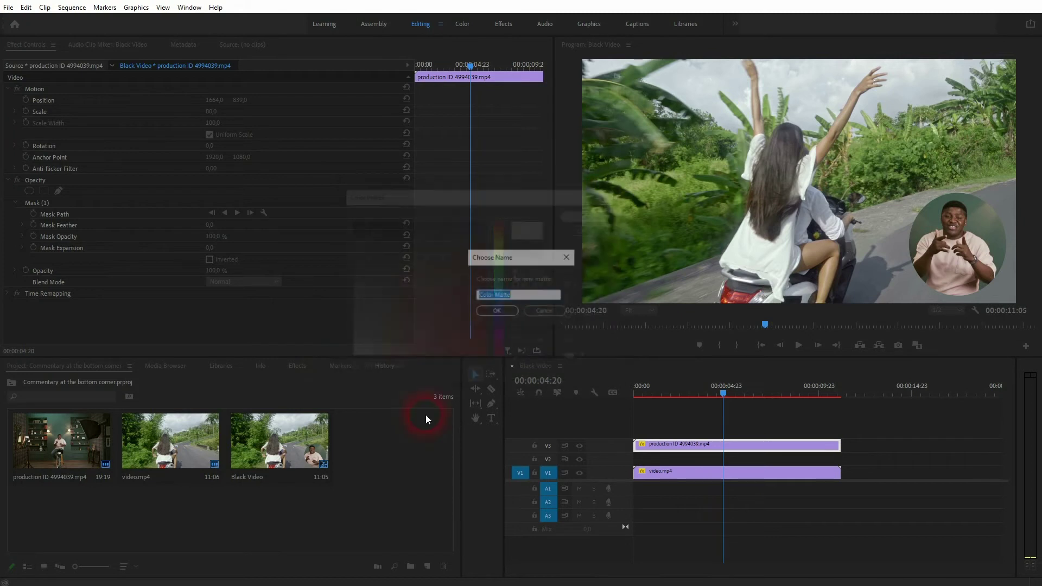
left_click(497, 311)
Step: Place the white matte on V2 and extend it to the full sequence length
left_click_drag(391, 451, 624, 458)
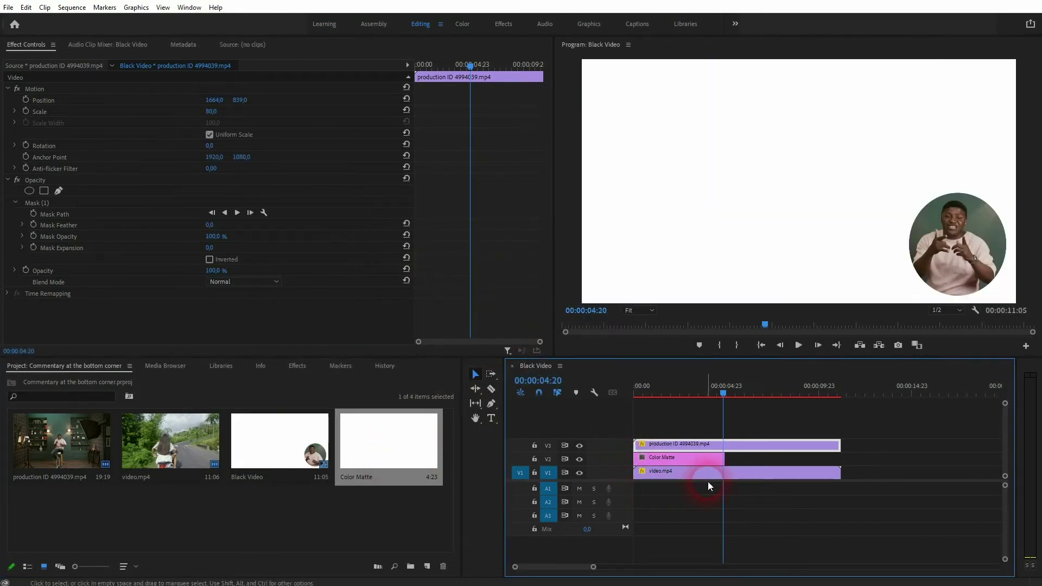
left_click(696, 473)
left_click(673, 458)
left_click(657, 443)
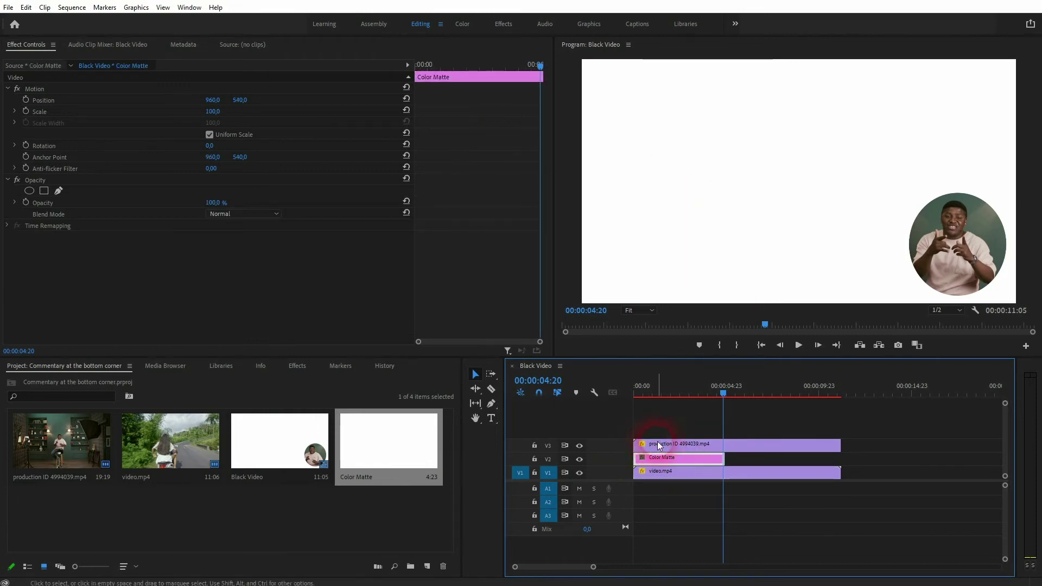
left_click(704, 463)
left_click_drag(724, 459, 847, 467)
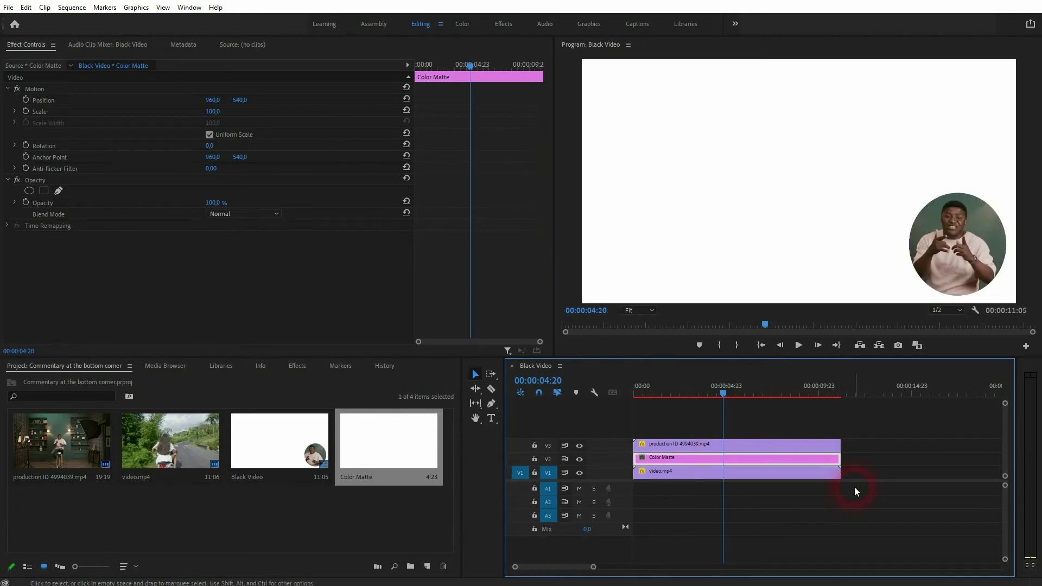
Step: Add an ellipse Opacity mask to the Color Matte and move it onto the commentator inset
left_click(30, 192)
left_click(790, 239)
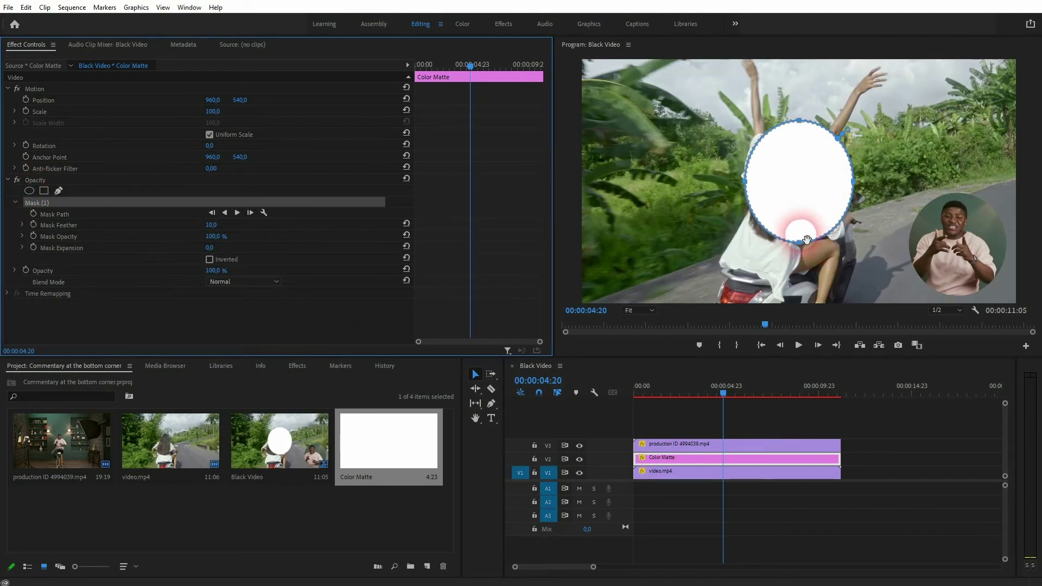
left_click(801, 240)
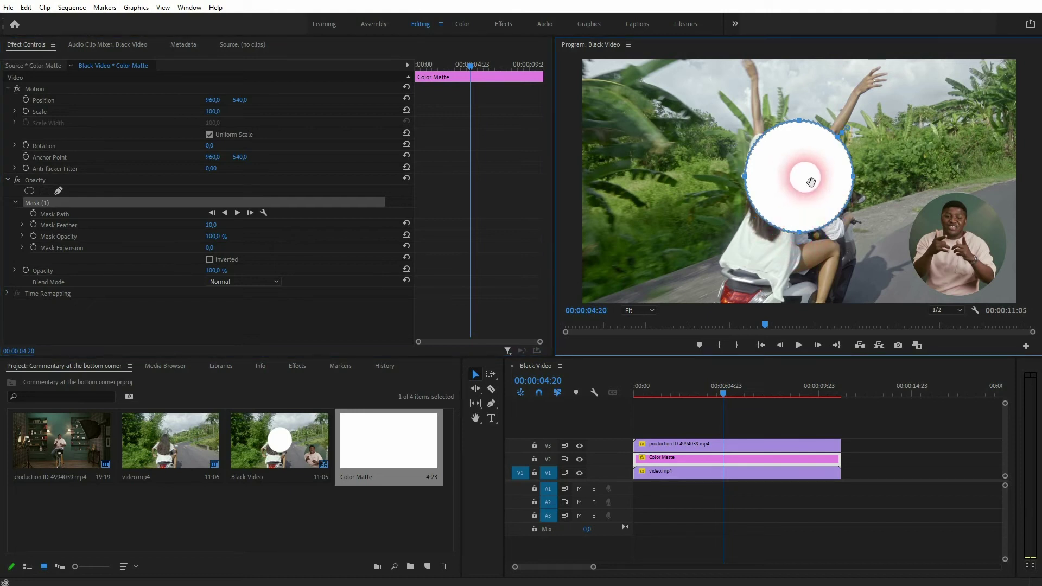
left_click_drag(945, 228, 958, 248)
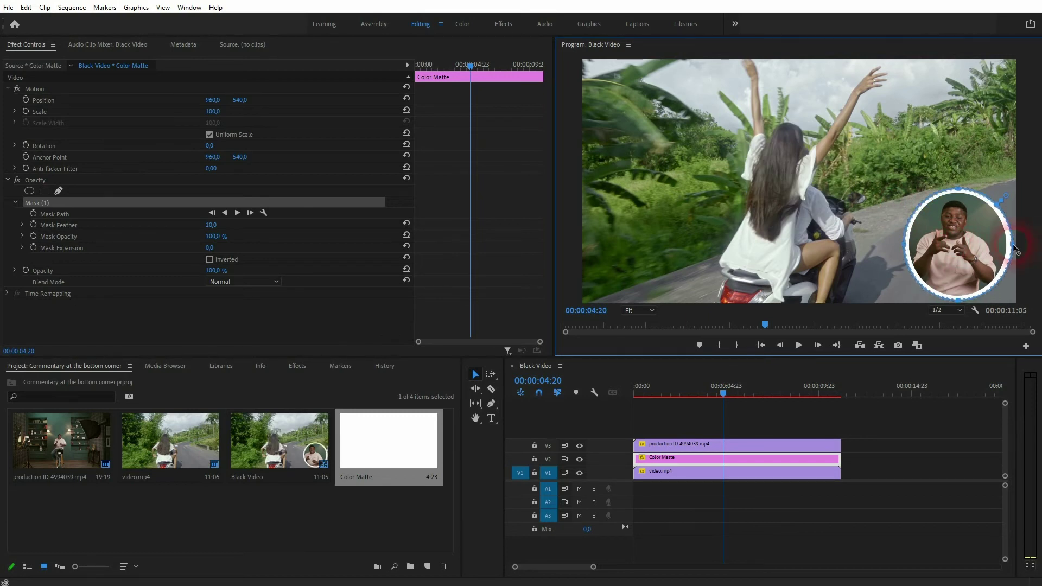
Step: Set the matte mask's feather to 0 and return to the sequence start
left_click(211, 224)
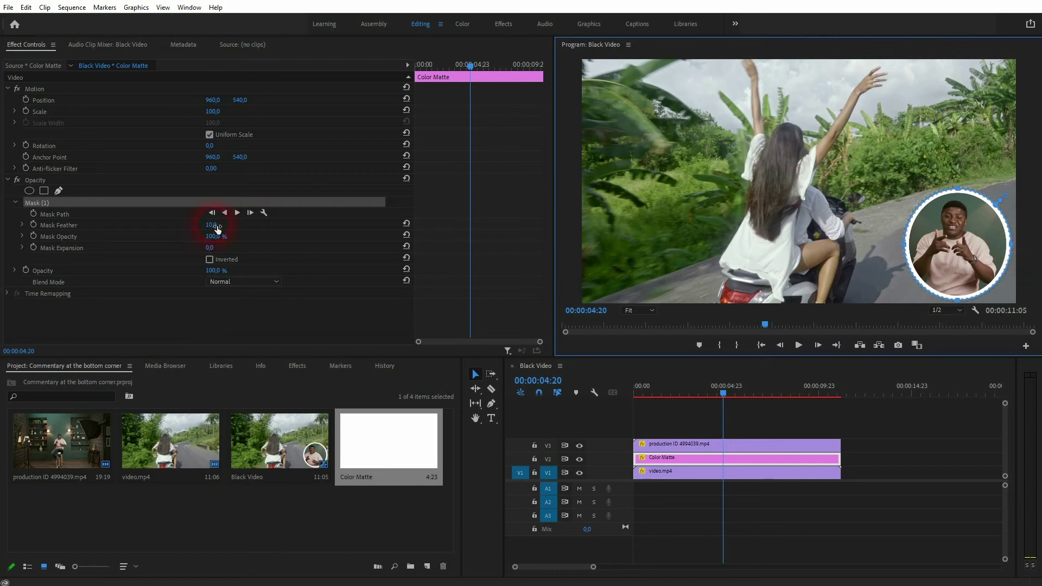
type("0")
left_click(290, 332)
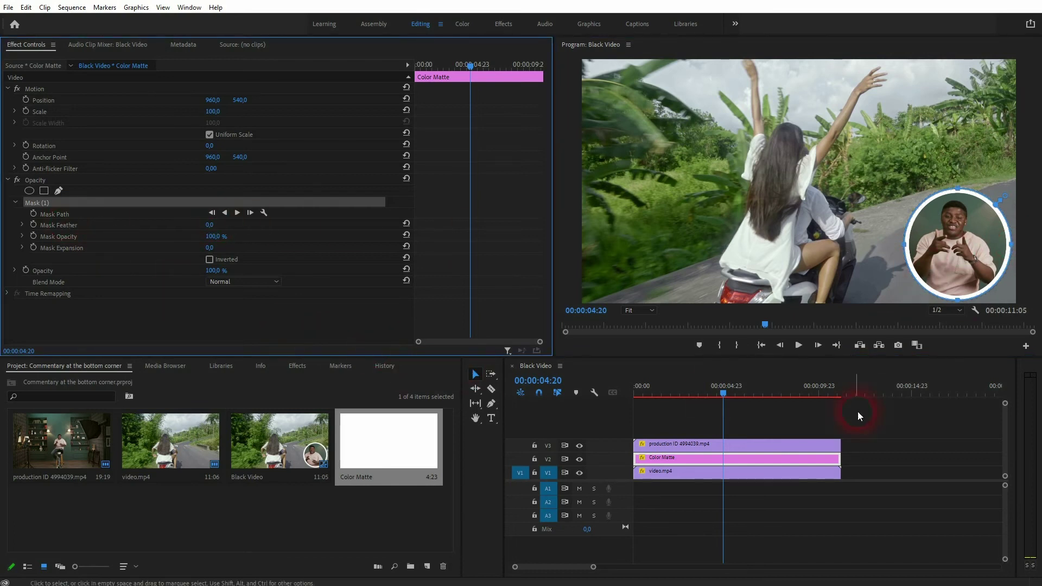
left_click_drag(723, 393, 709, 398)
key("Home")
left_click(726, 456)
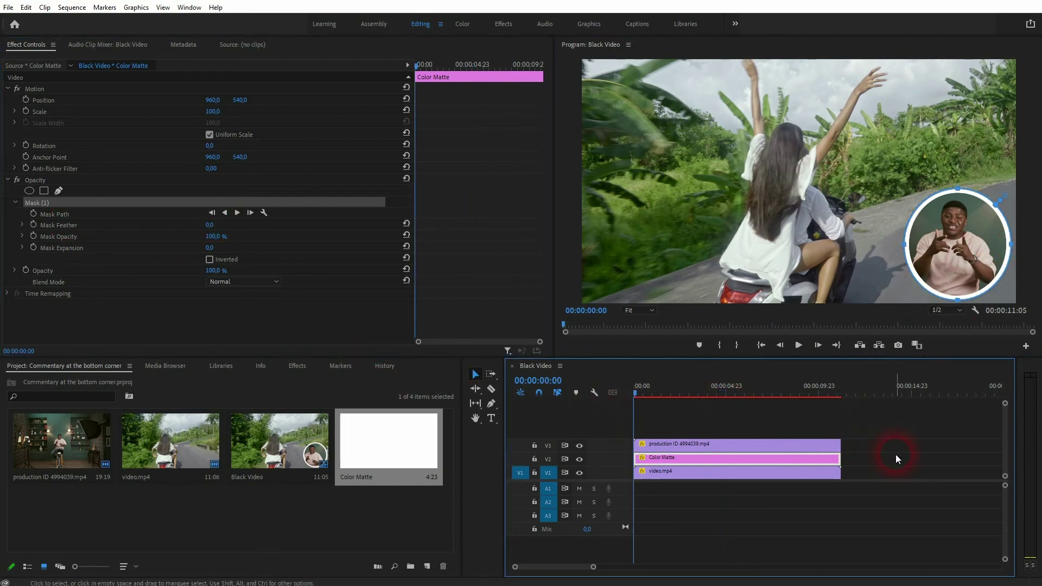
left_click(896, 455)
key("space")
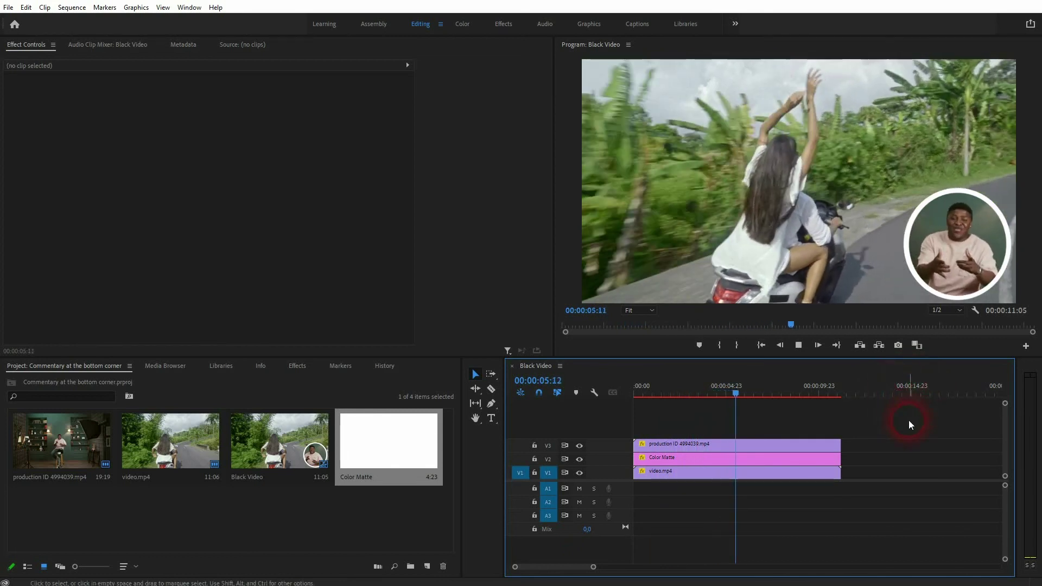
key("space")
Step: Reduce the white Color Matte's scale to 94
left_click(773, 459)
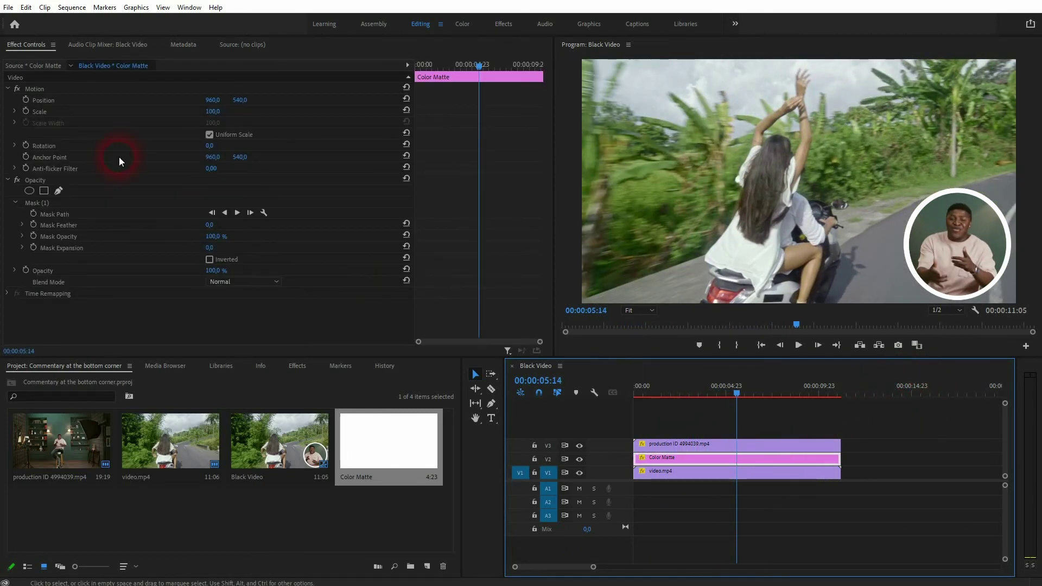
left_click(214, 111)
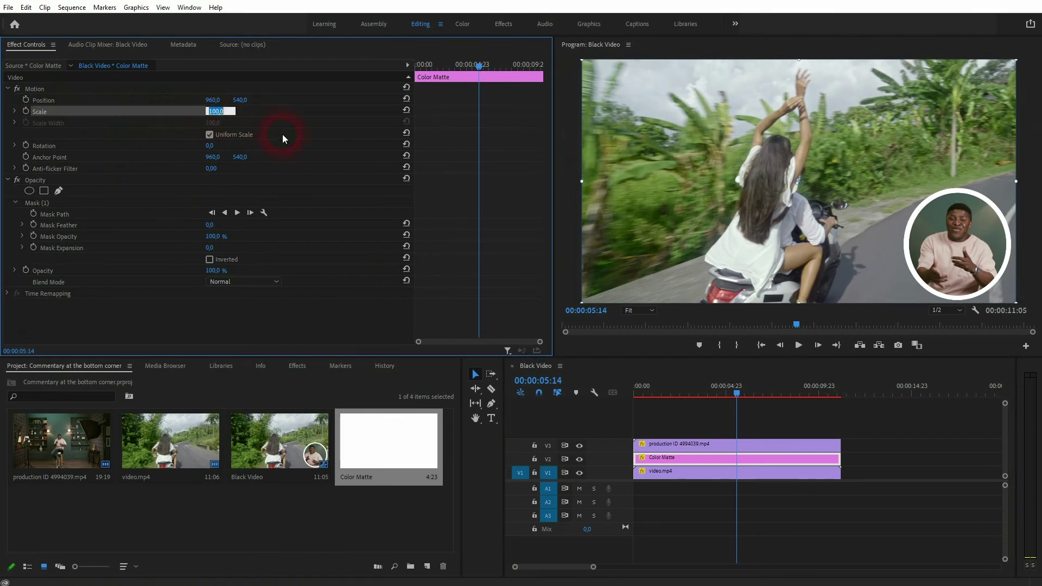
key("Down")
key("Down")
key("Down")
key("Down")
key("Down")
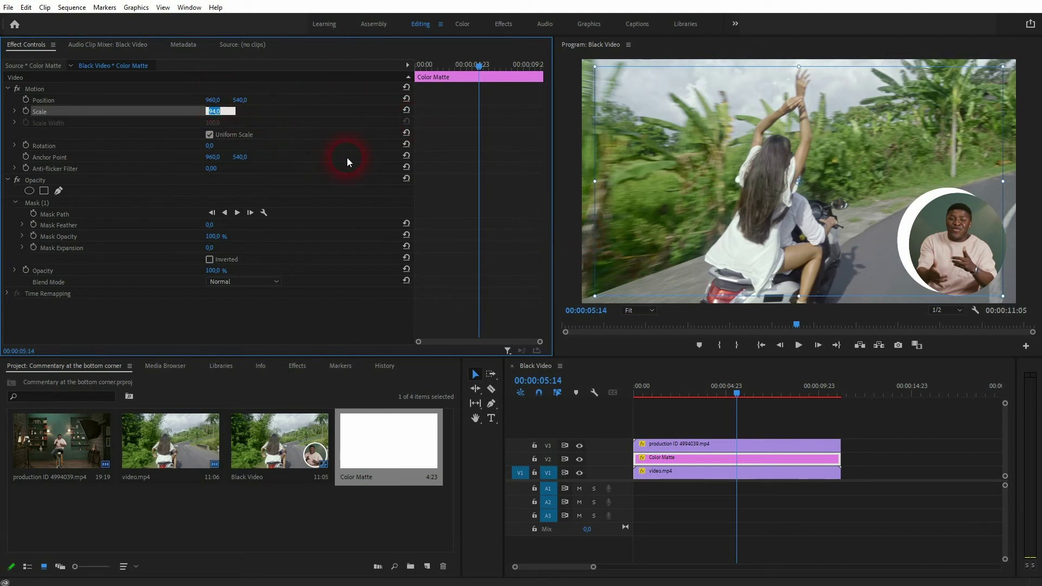
key("Return")
Step: Move the matte to position 1000, 558 so the white ring frames the commentator evenly
left_click_drag(212, 100, 234, 100)
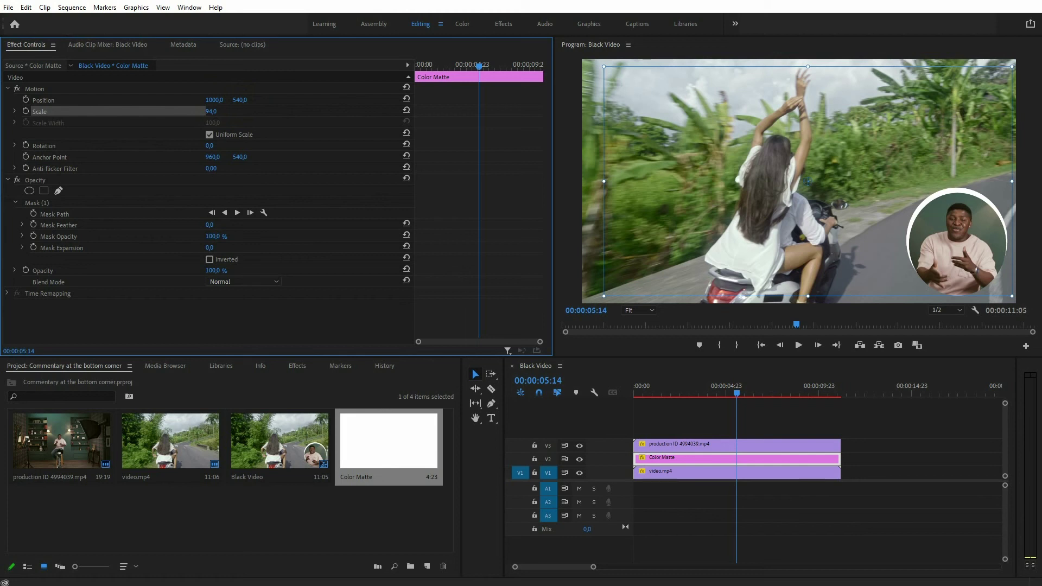
left_click_drag(240, 100, 248, 100)
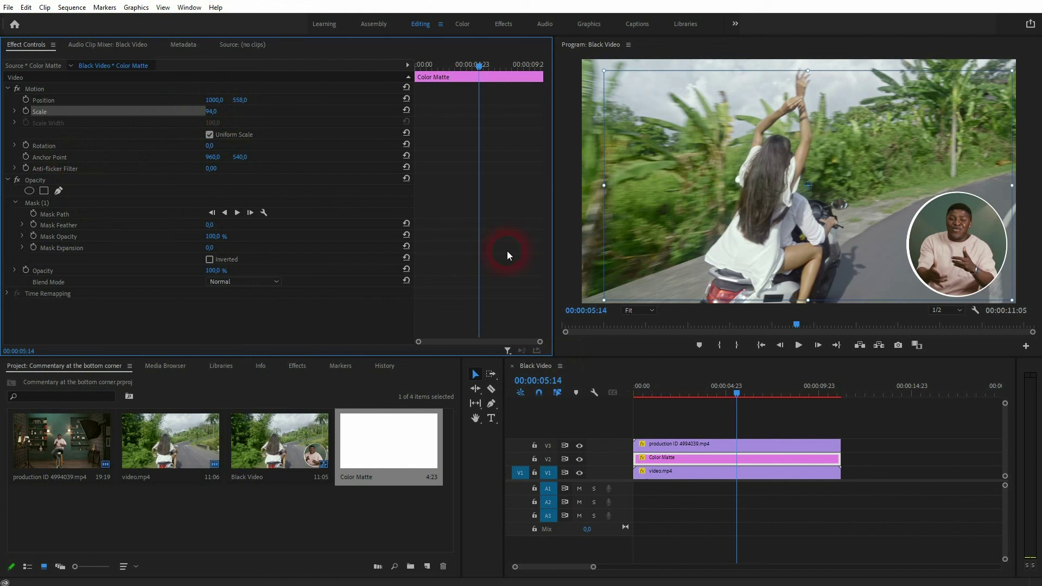
left_click(917, 425)
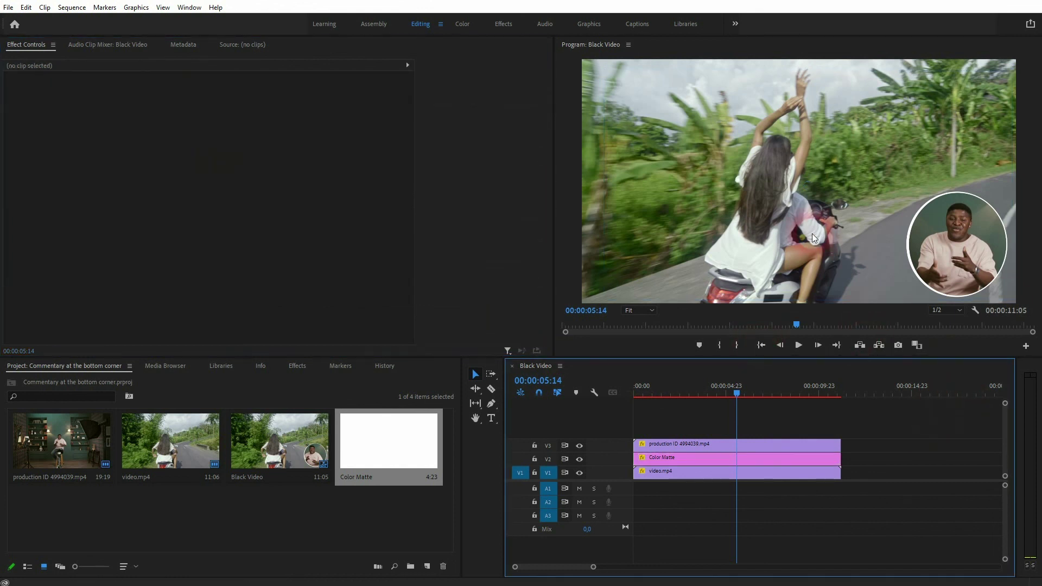